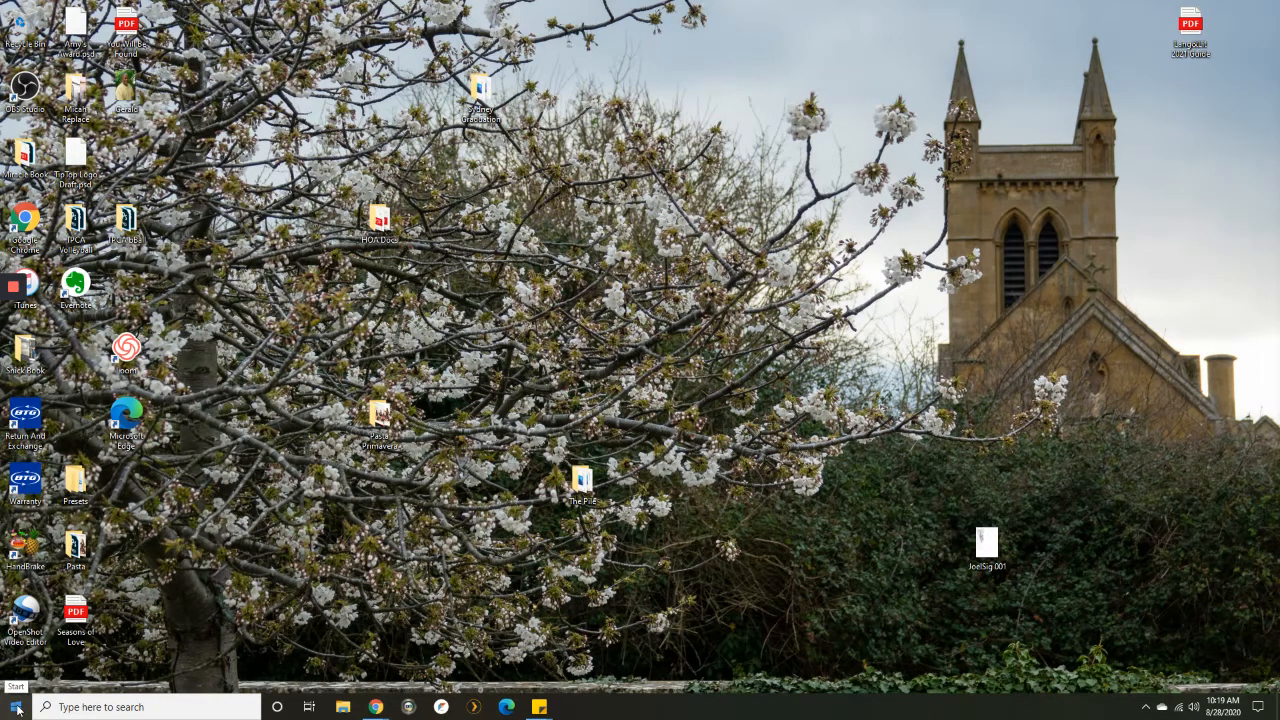
Launch OBS Studio and maximize its window
{"action": "left_click", "coordinate": [16, 707]}
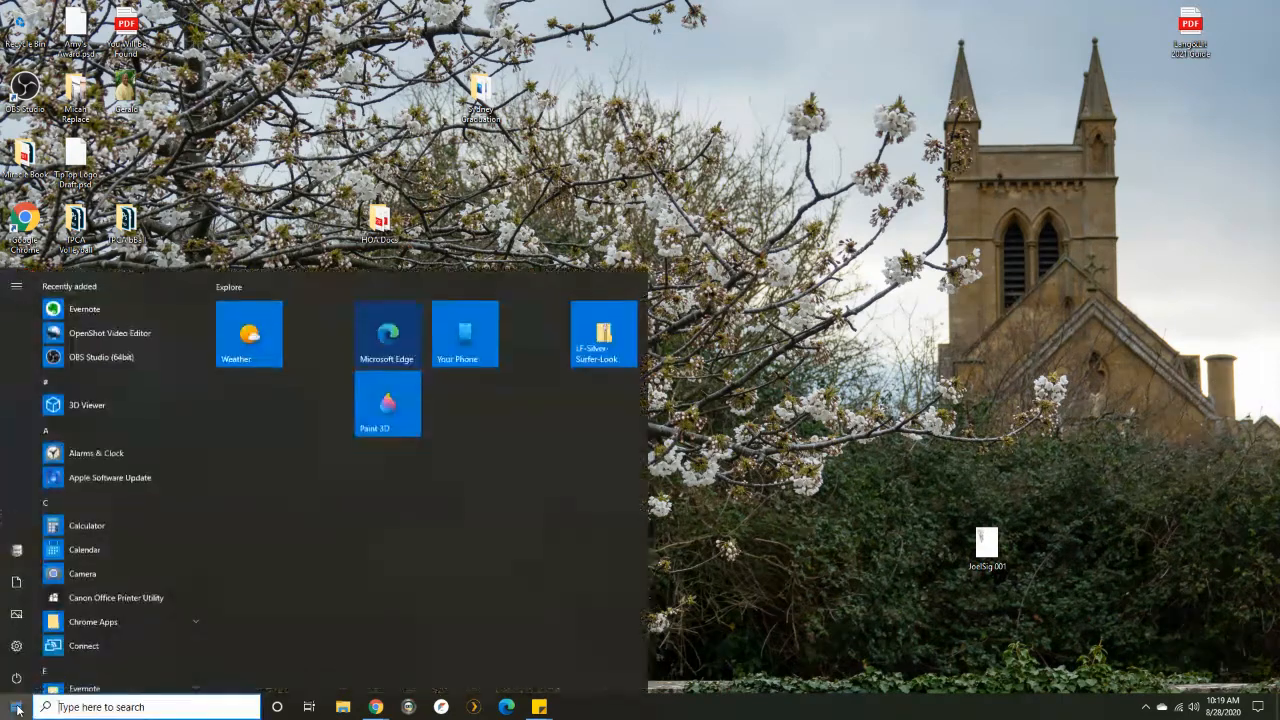
{"action": "left_click", "coordinate": [90, 358]}
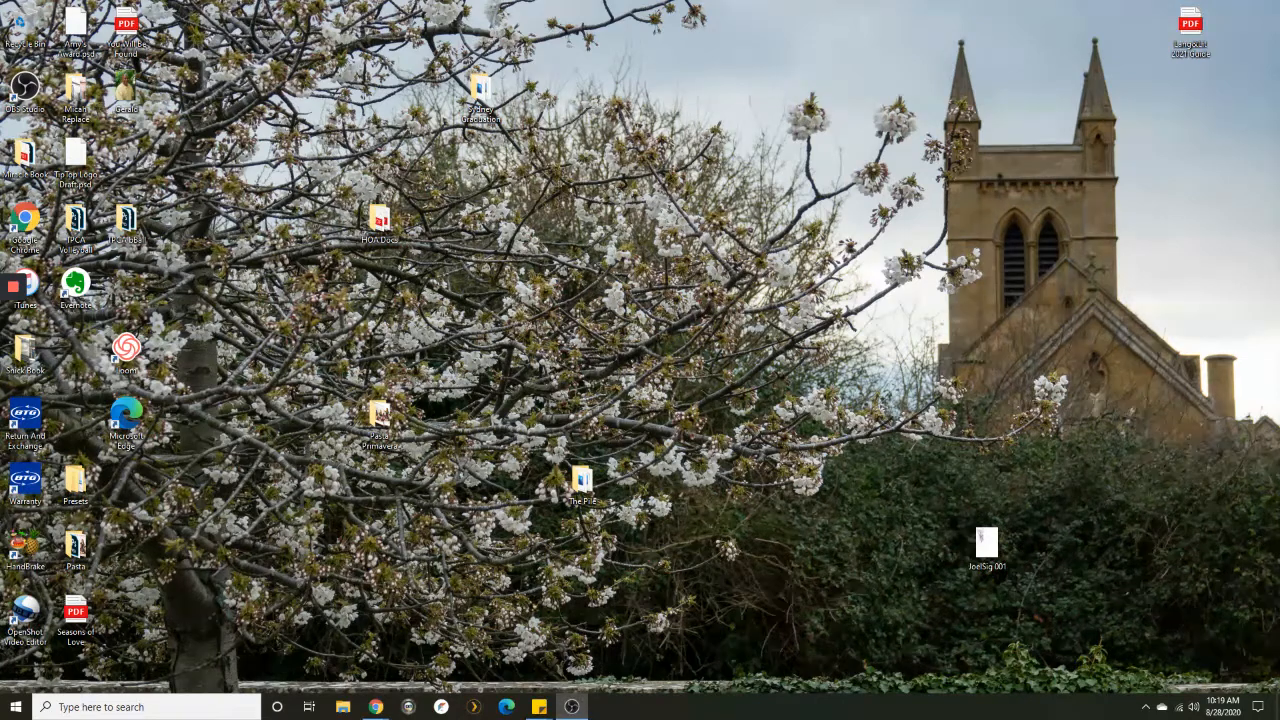
{"action": "left_click_drag", "start_coordinate": [1279, 100], "coordinate": [640, 3]}
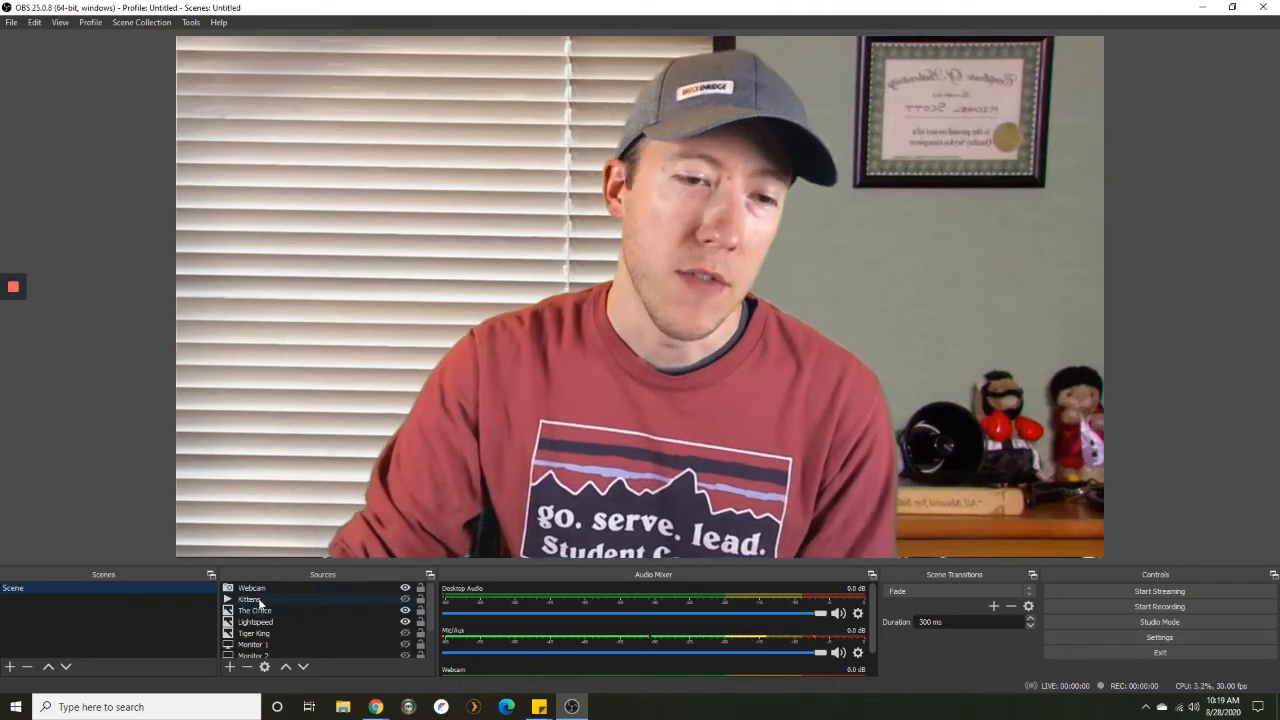
Show the Kittens source and move the Lightspeed source above it, directly below Webcam
{"action": "left_click", "coordinate": [405, 600]}
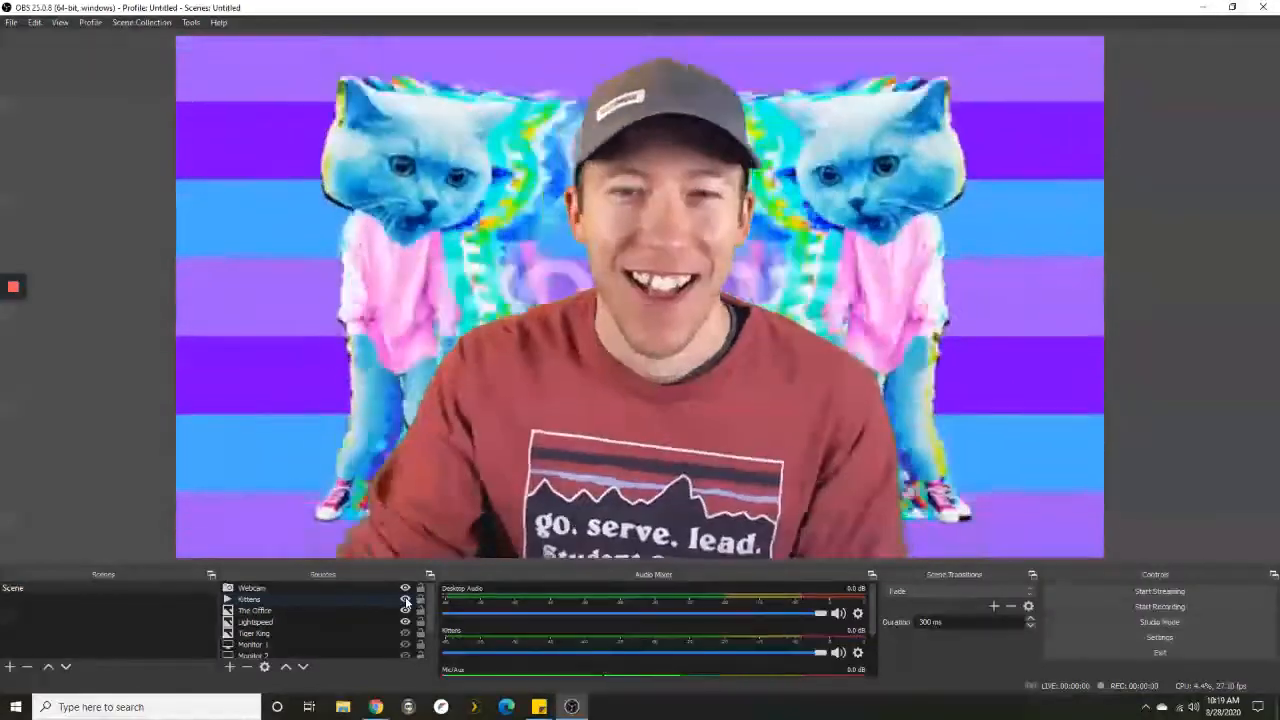
{"action": "left_click", "coordinate": [278, 622]}
{"action": "left_click_drag", "start_coordinate": [278, 600], "coordinate": [290, 597]}
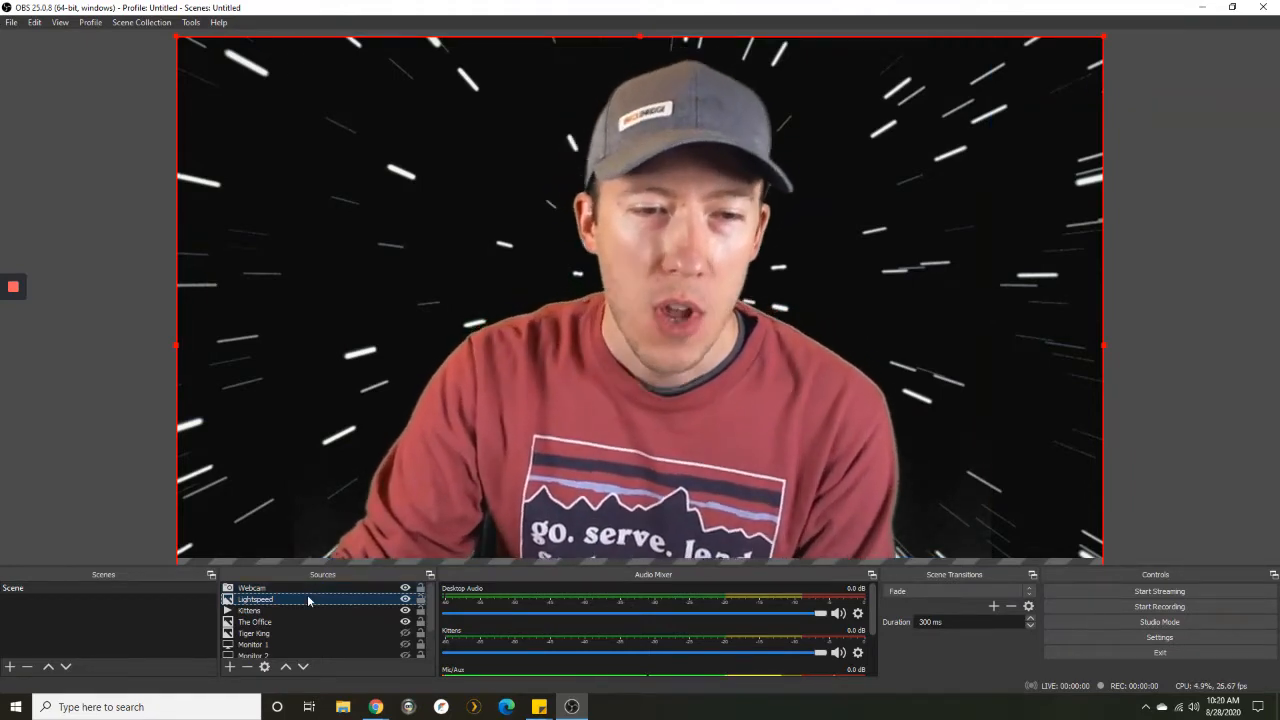
{"action": "left_click", "coordinate": [305, 596]}
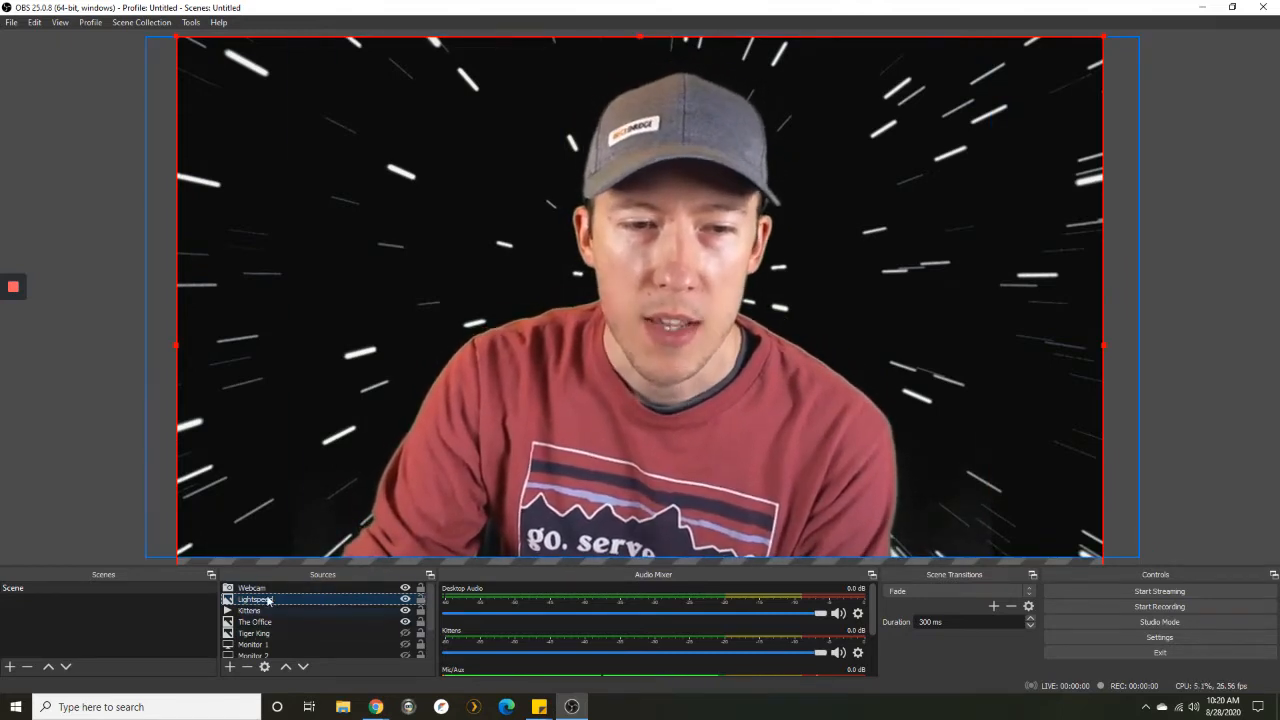
{"action": "left_click", "coordinate": [231, 667]}
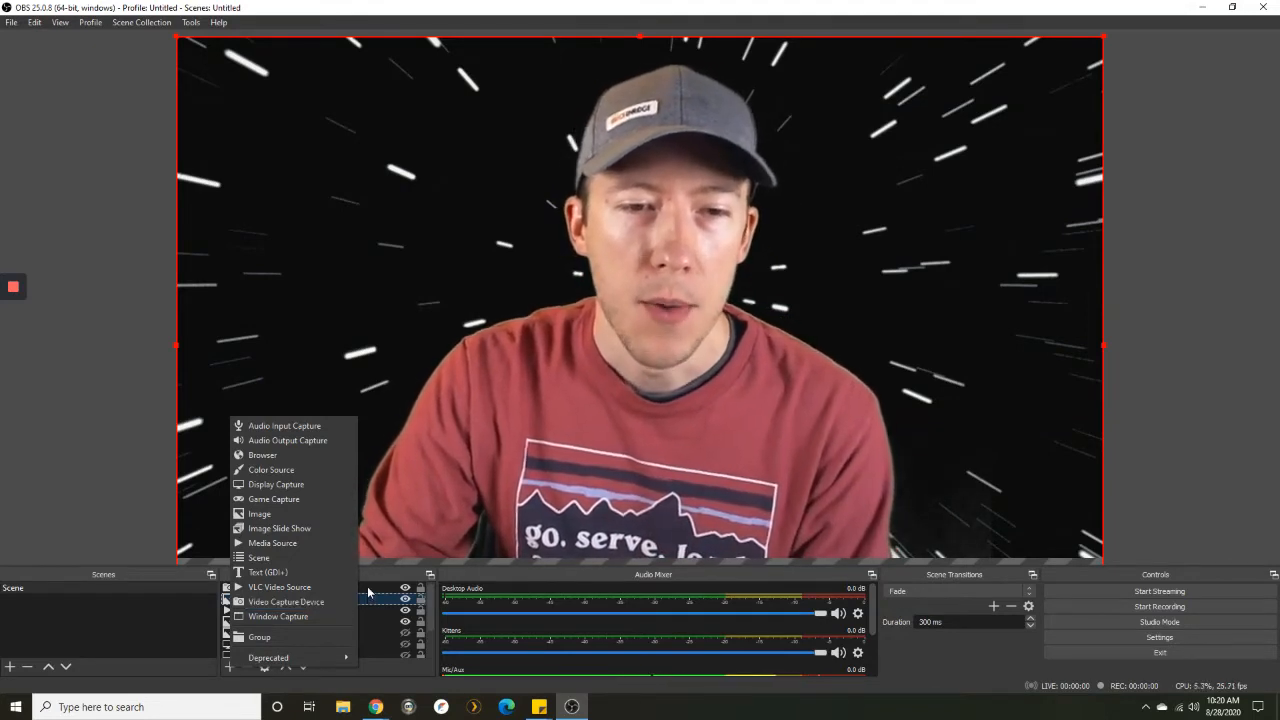
{"action": "left_click", "coordinate": [367, 587]}
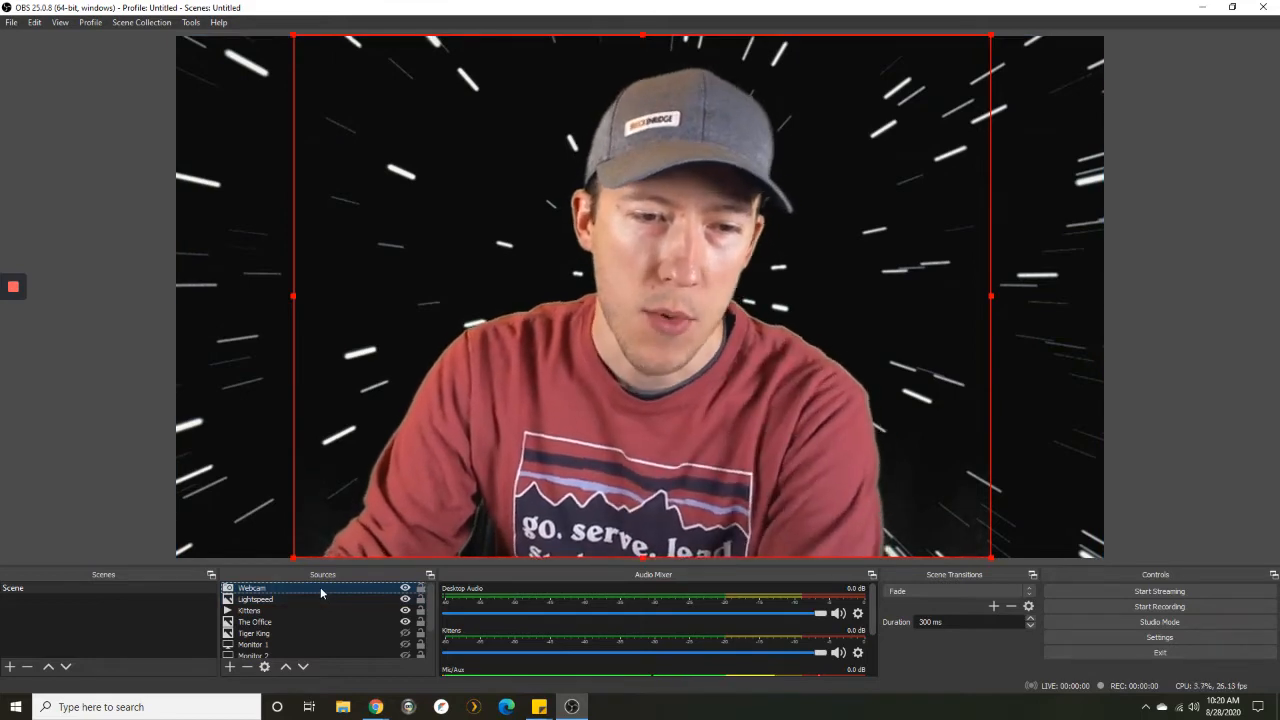
In the Webcam source's video configuration, keep automatic white balance off and set the white balance to 5735
{"action": "right_click", "coordinate": [321, 591]}
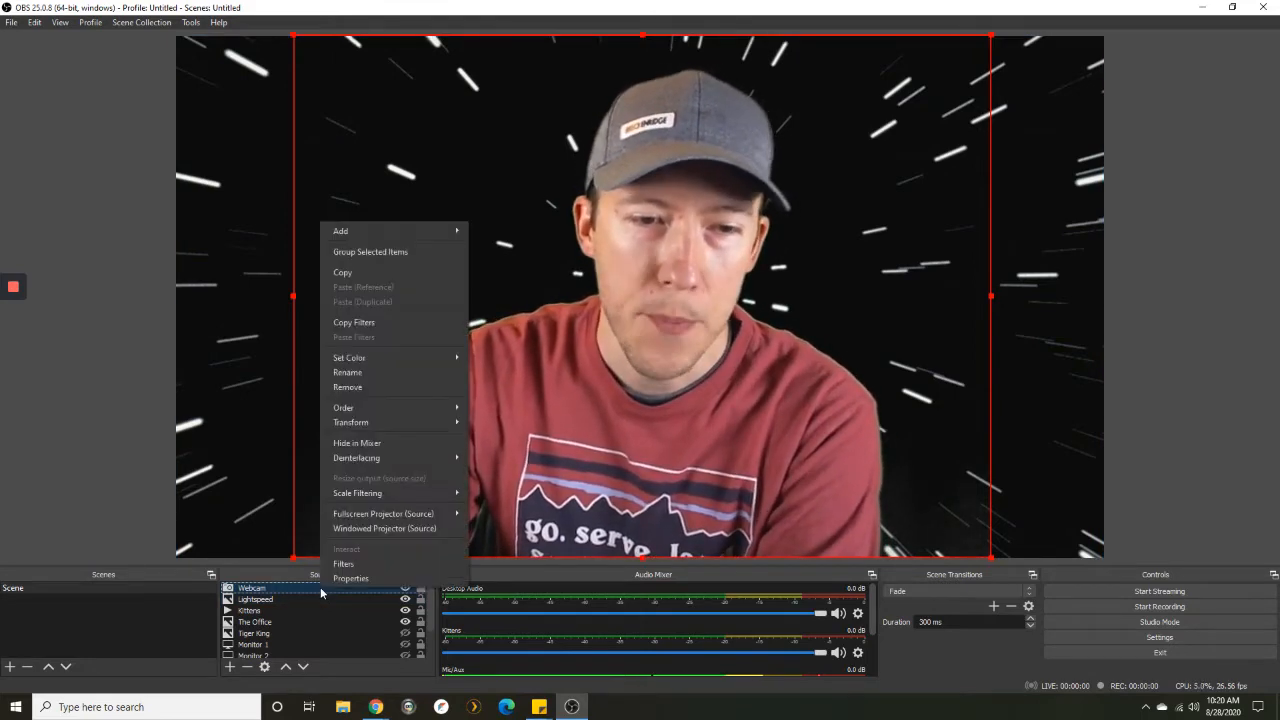
{"action": "left_click", "coordinate": [376, 580]}
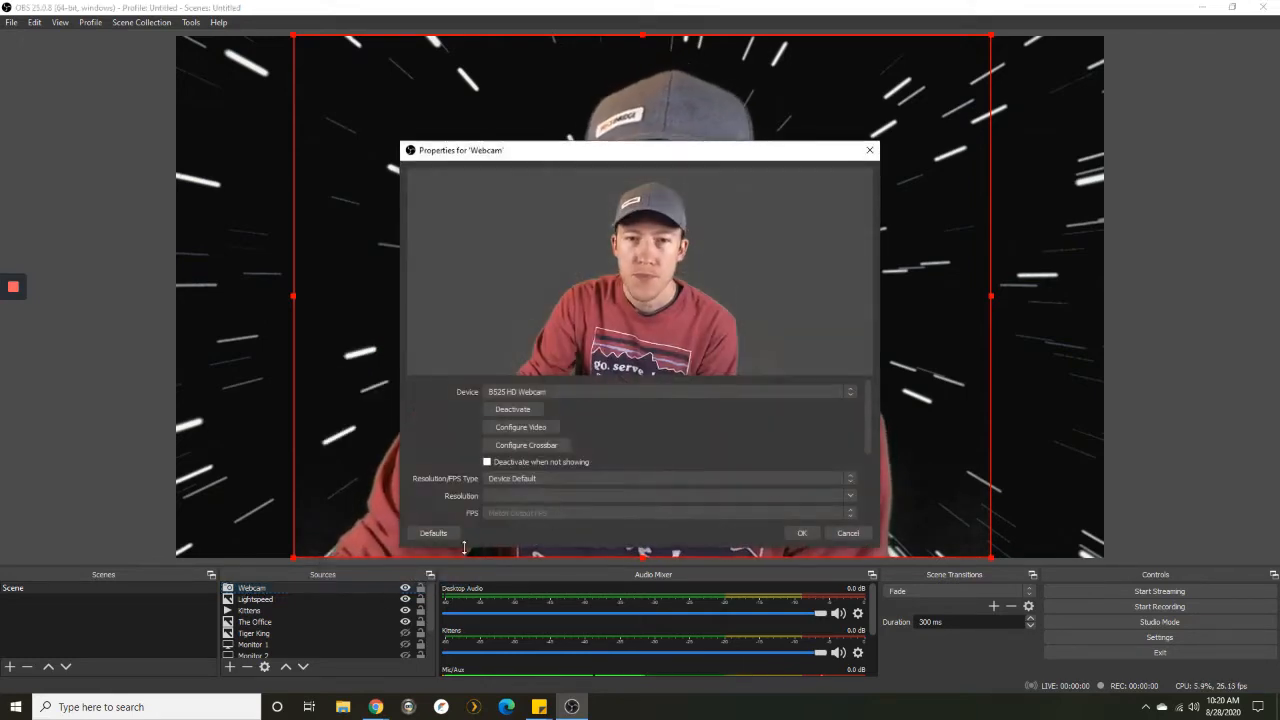
{"action": "left_click", "coordinate": [516, 428]}
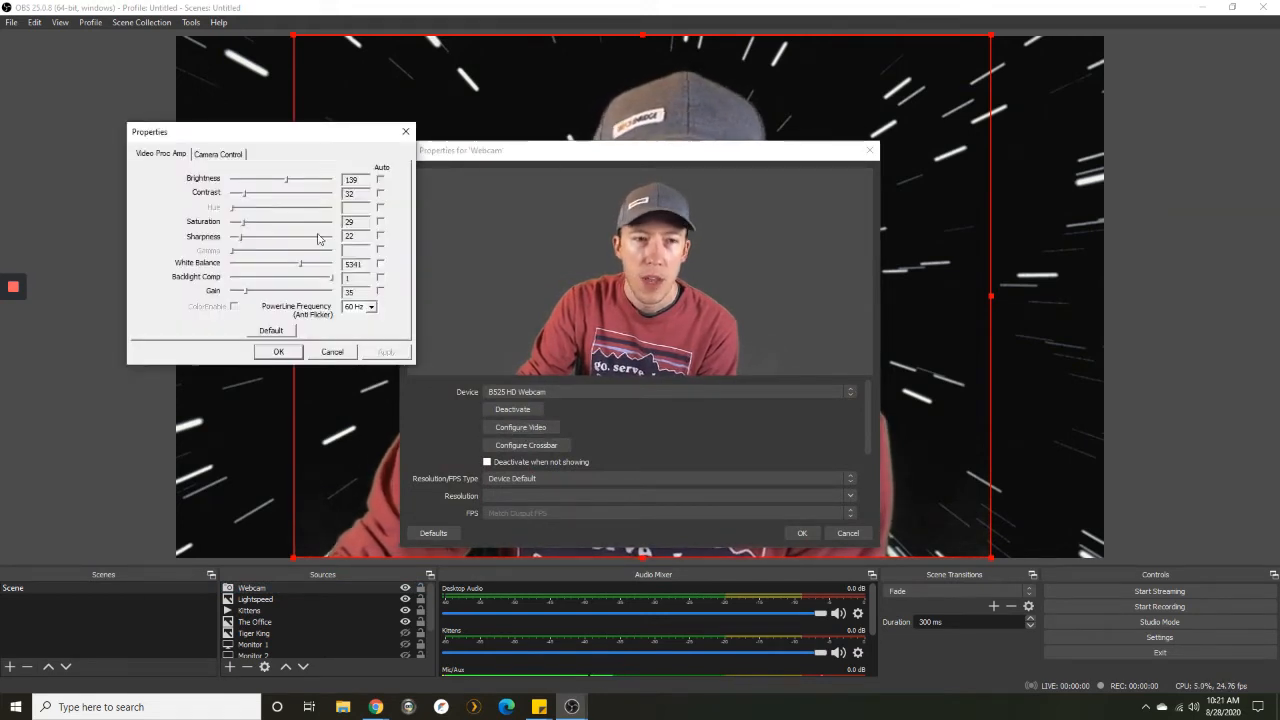
{"action": "left_click", "coordinate": [380, 264]}
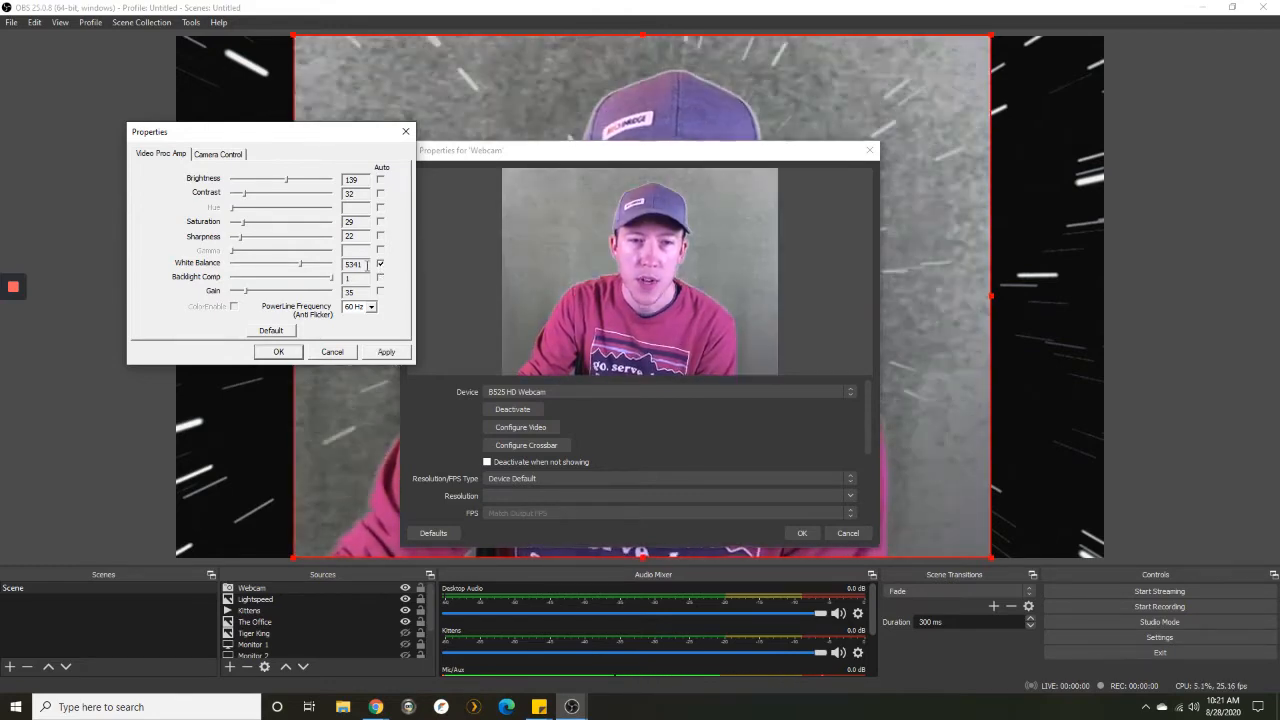
{"action": "left_click", "coordinate": [380, 264]}
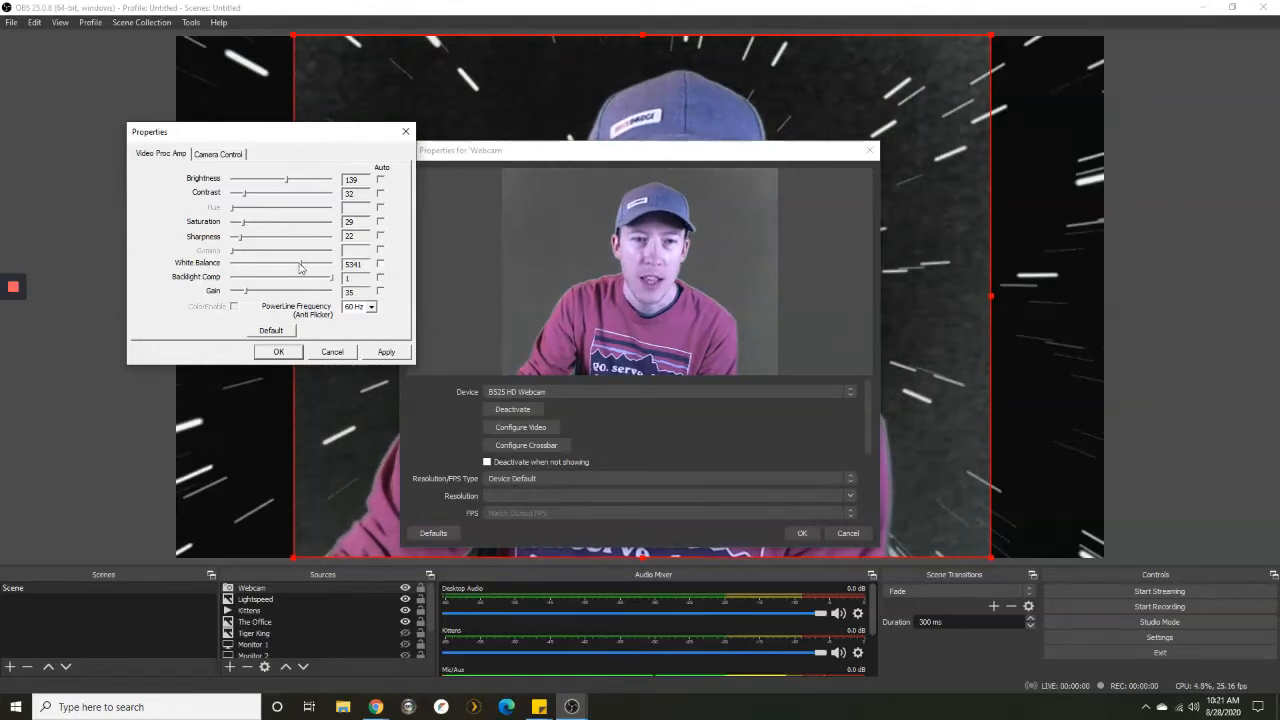
{"action": "left_click_drag", "start_coordinate": [298, 266], "coordinate": [305, 266]}
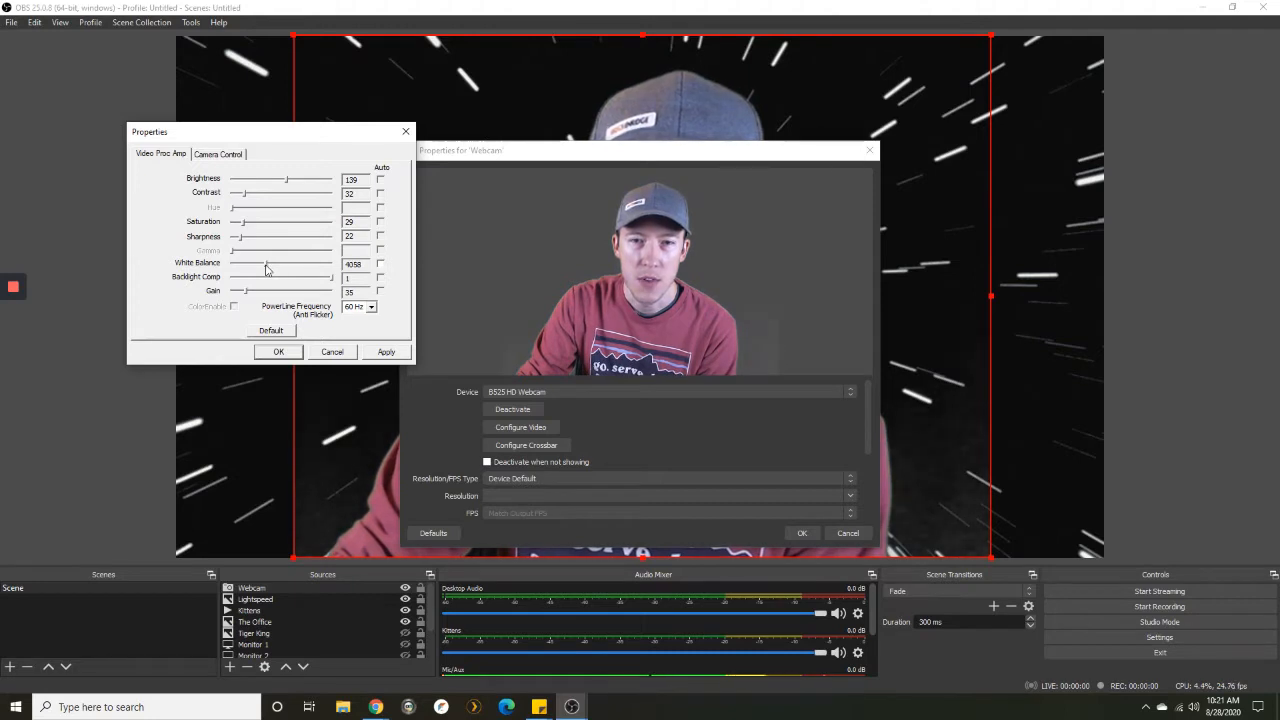
{"action": "left_click_drag", "start_coordinate": [266, 268], "coordinate": [297, 268]}
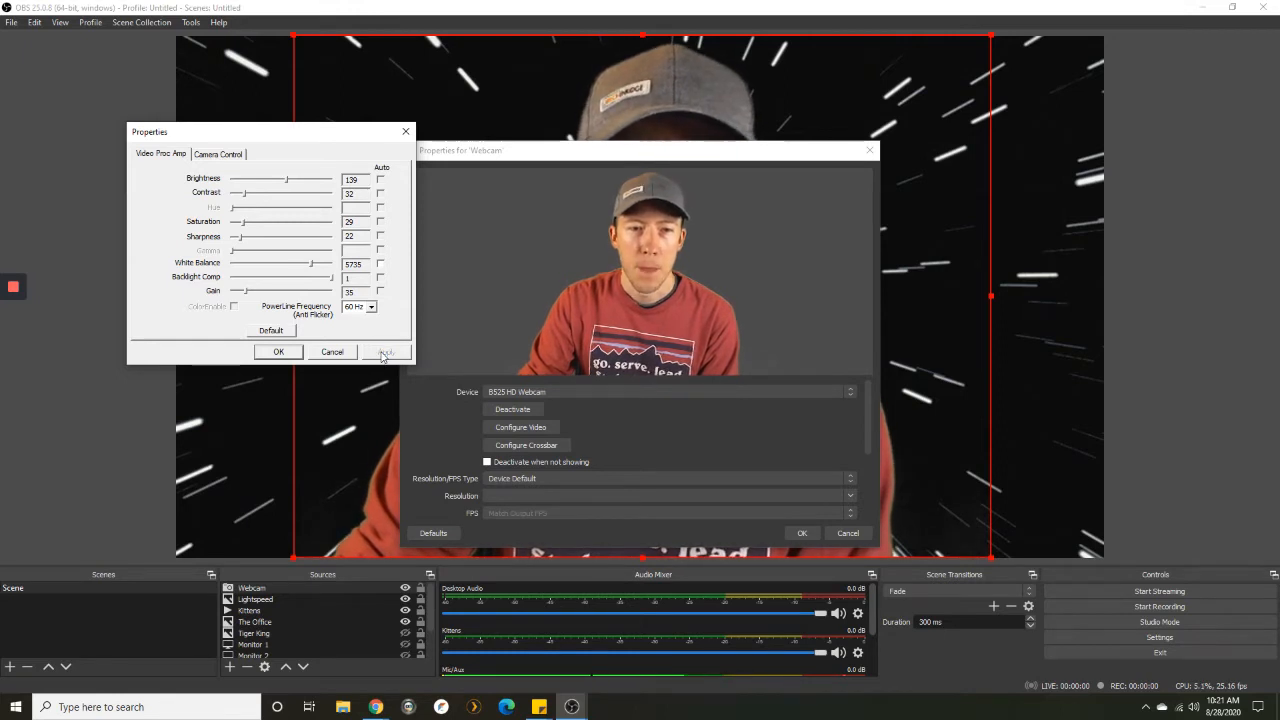
Review the camera control settings and accept the webcam's video configuration and source properties
{"action": "left_click", "coordinate": [219, 154]}
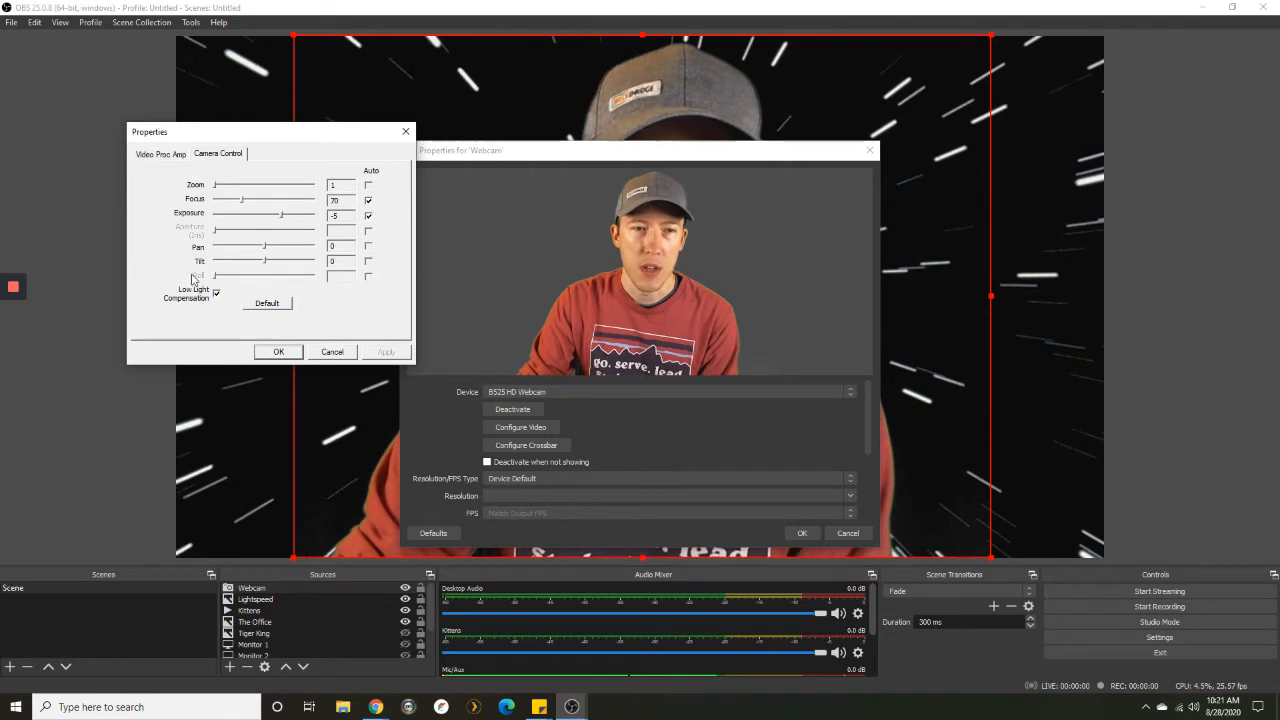
{"action": "left_click", "coordinate": [279, 352]}
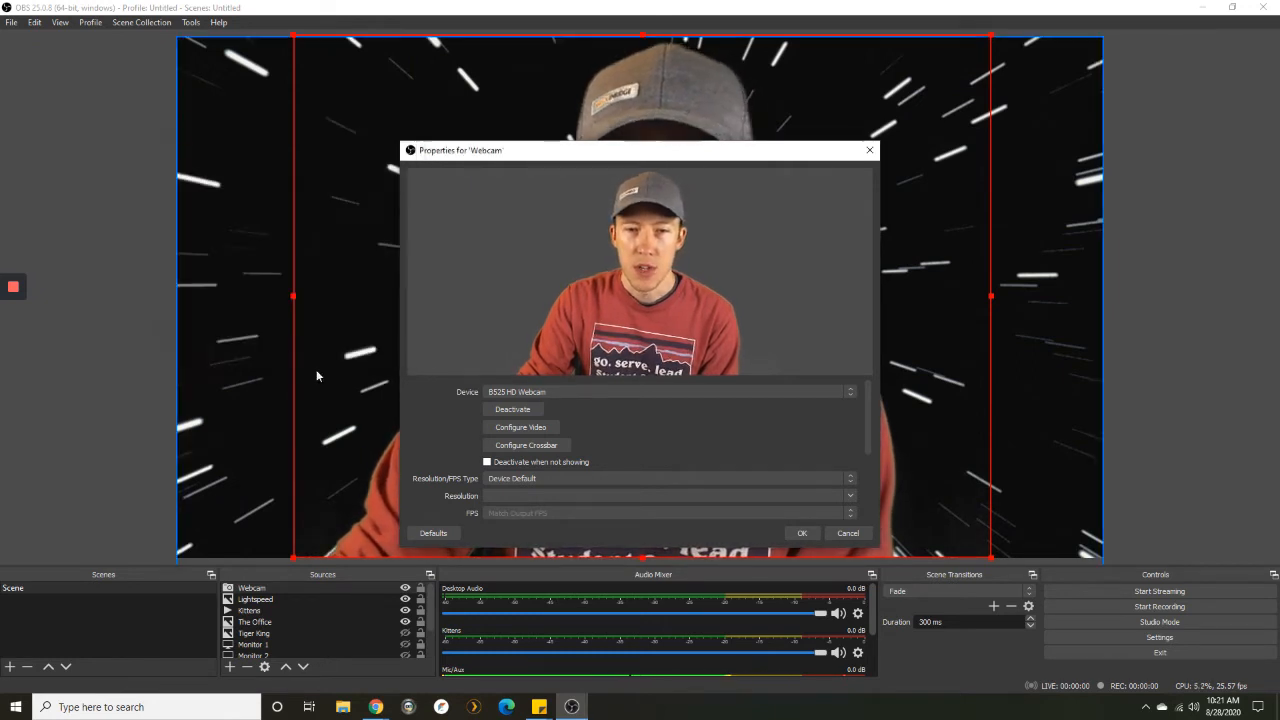
{"action": "left_click", "coordinate": [803, 535]}
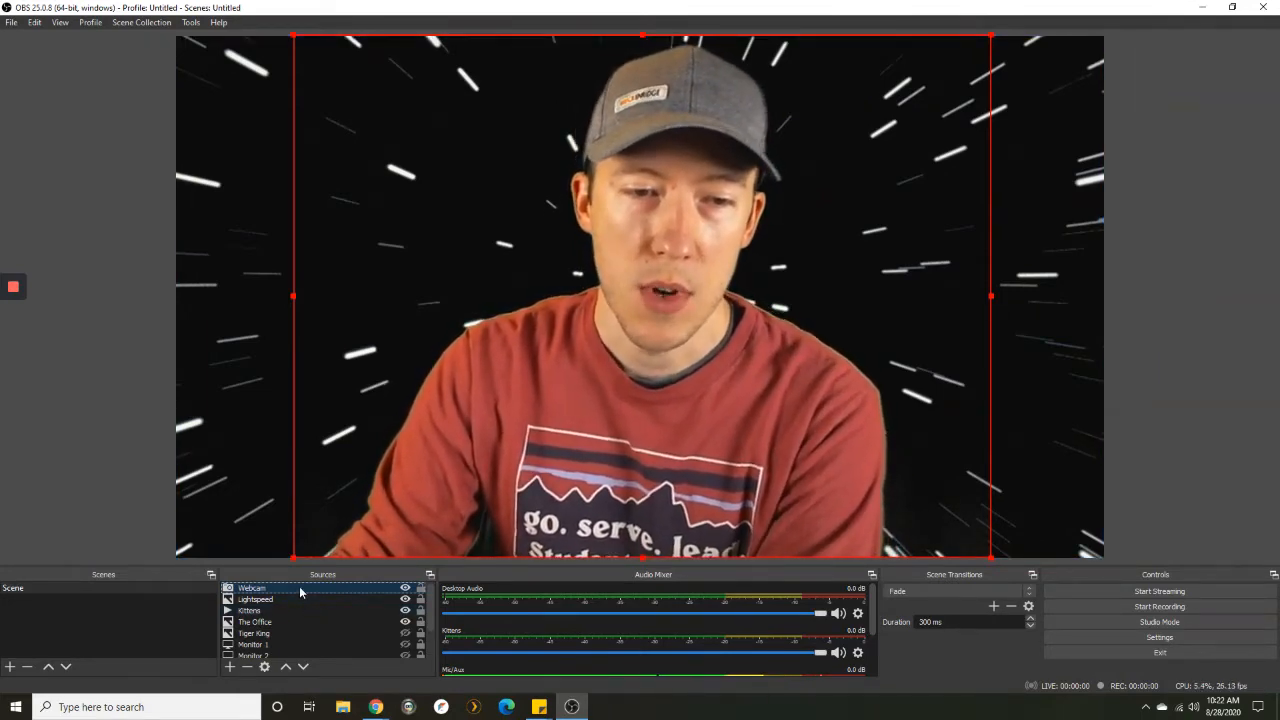
Open the filters of the Webcam source and turn off its existing Chroma Key filter
{"action": "right_click", "coordinate": [300, 592]}
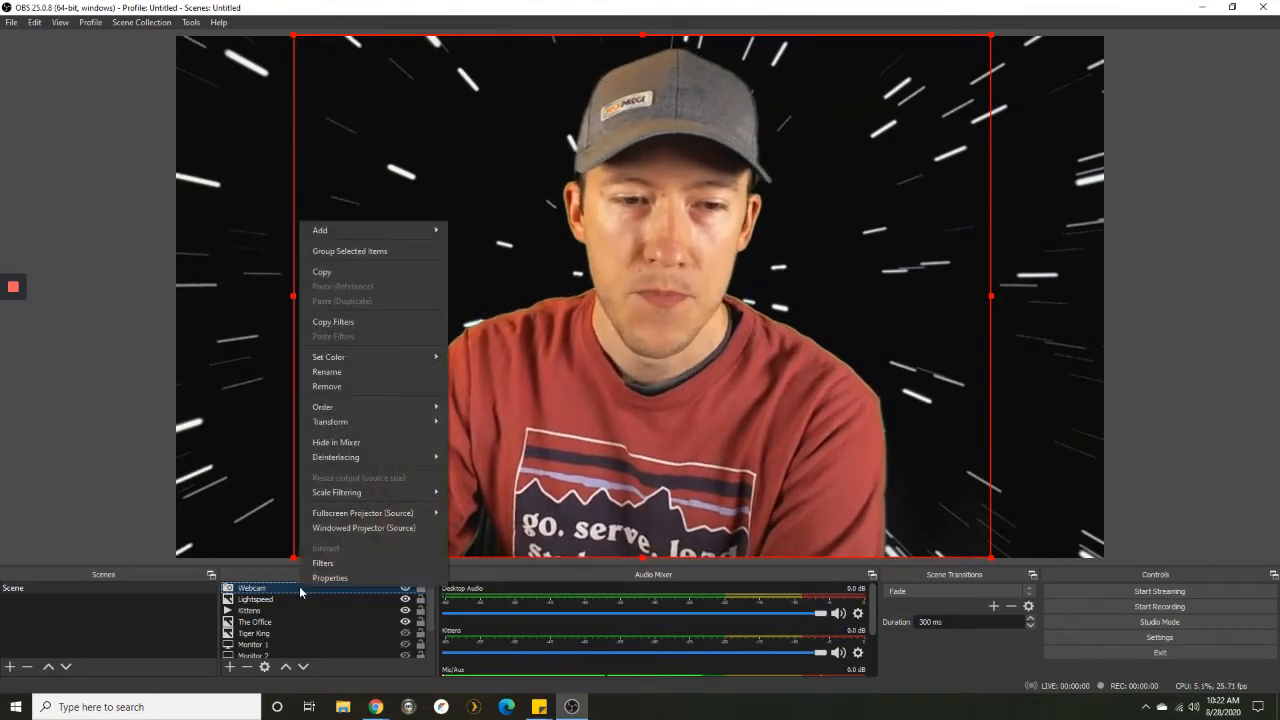
{"action": "left_click", "coordinate": [347, 565]}
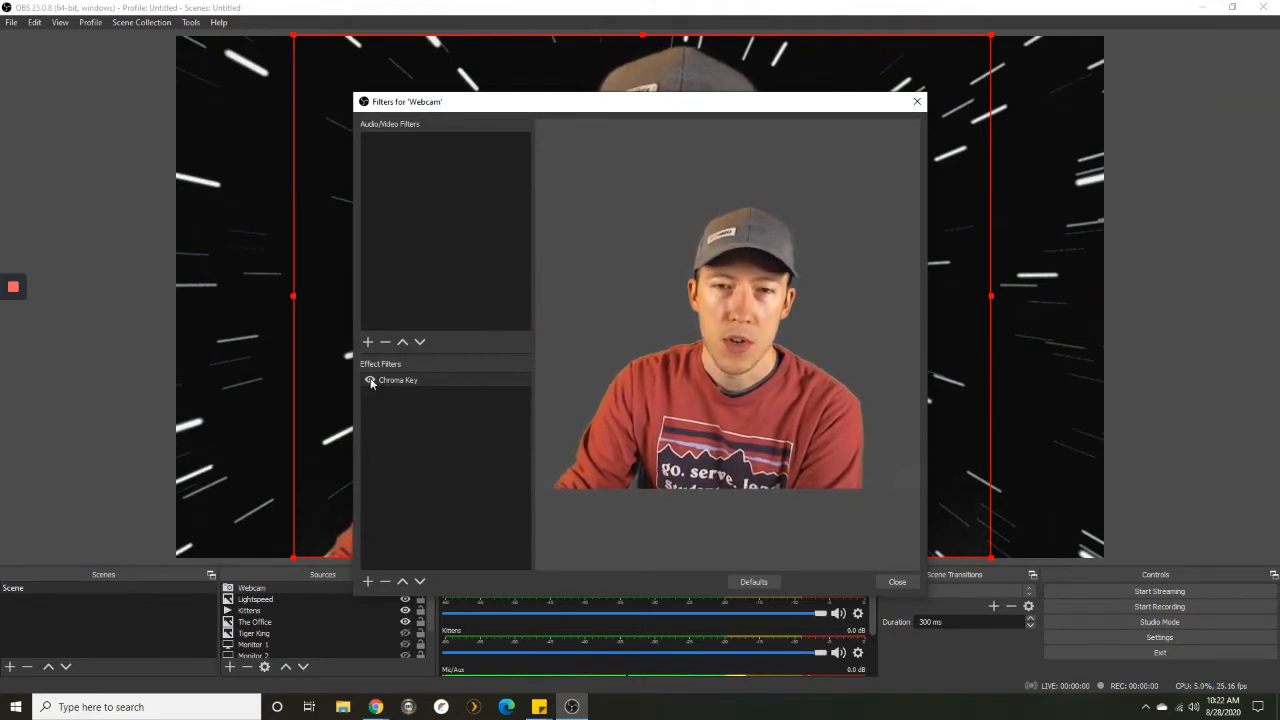
{"action": "left_click", "coordinate": [370, 380]}
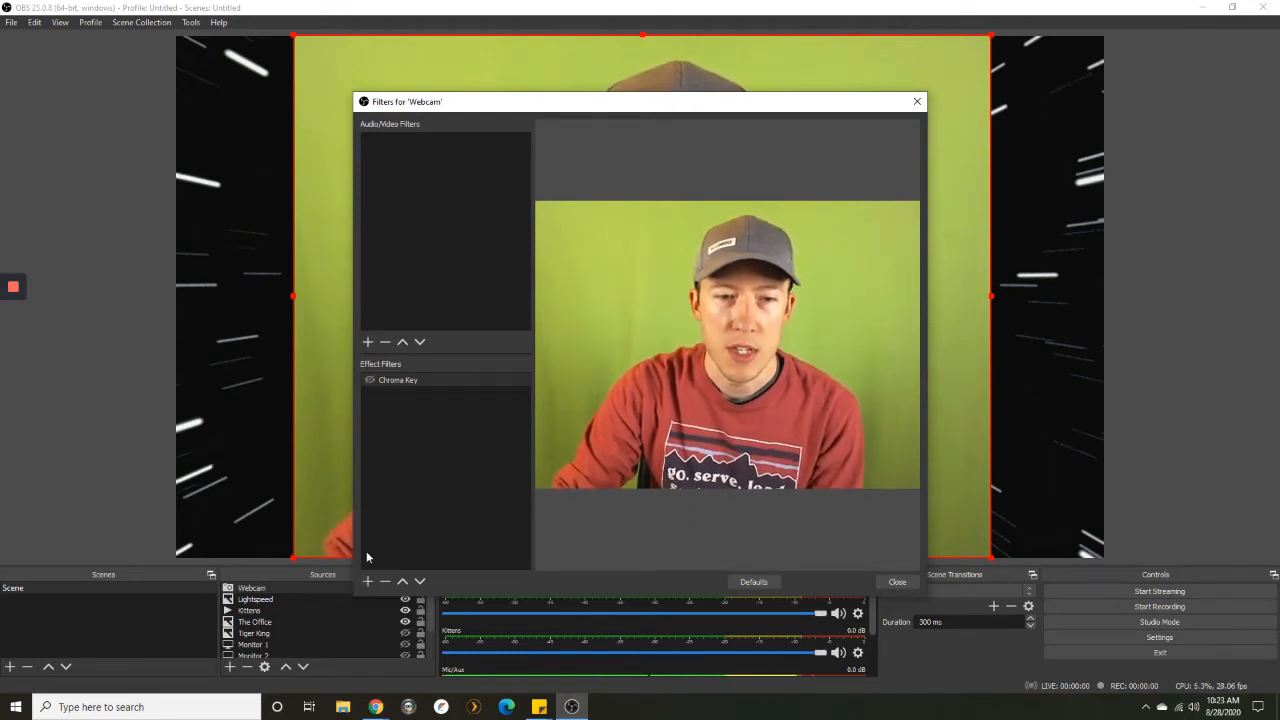
Add a second Chroma Key effect filter to the webcam under the suggested name, and reposition the filters window
{"action": "left_click", "coordinate": [367, 581]}
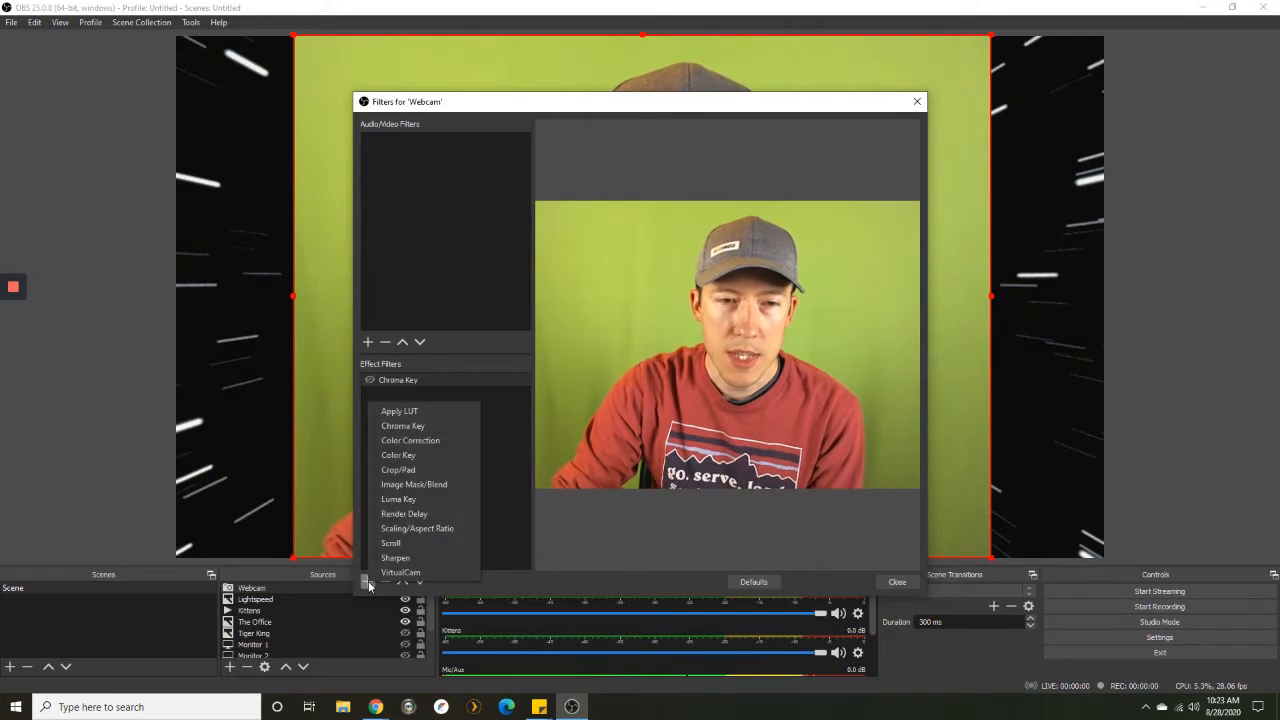
{"action": "left_click", "coordinate": [439, 428]}
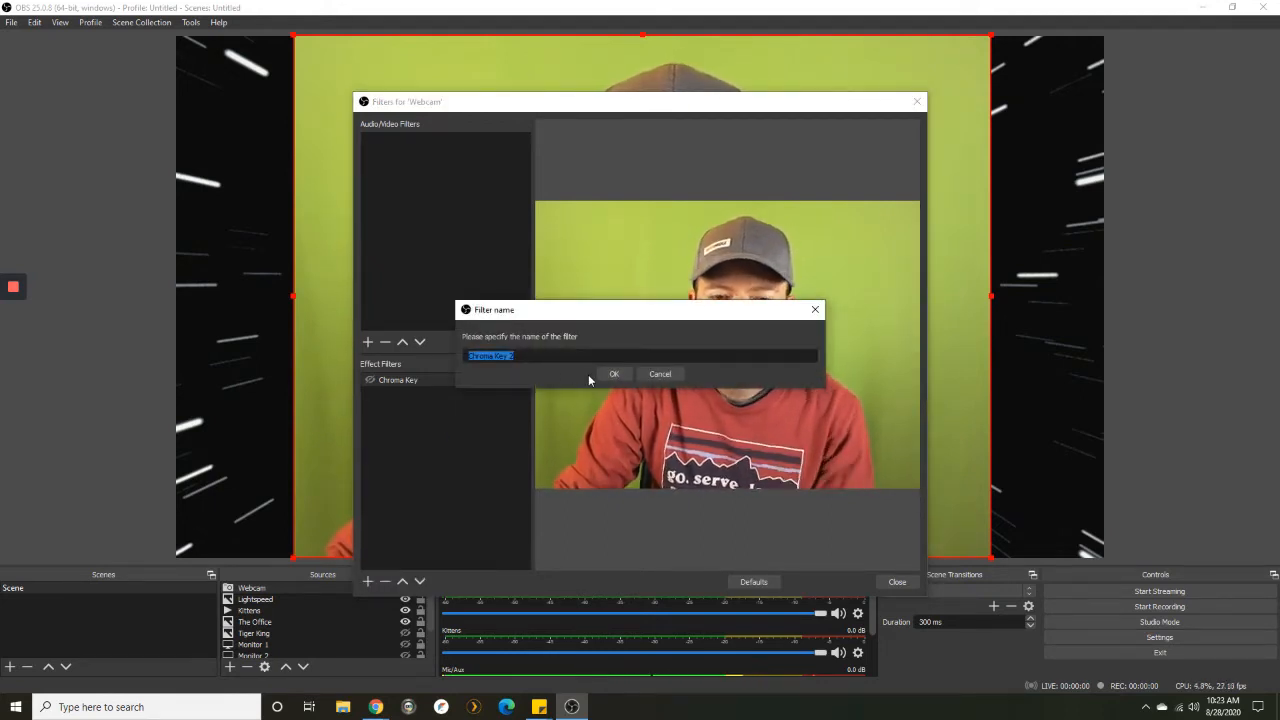
{"action": "left_click", "coordinate": [615, 375]}
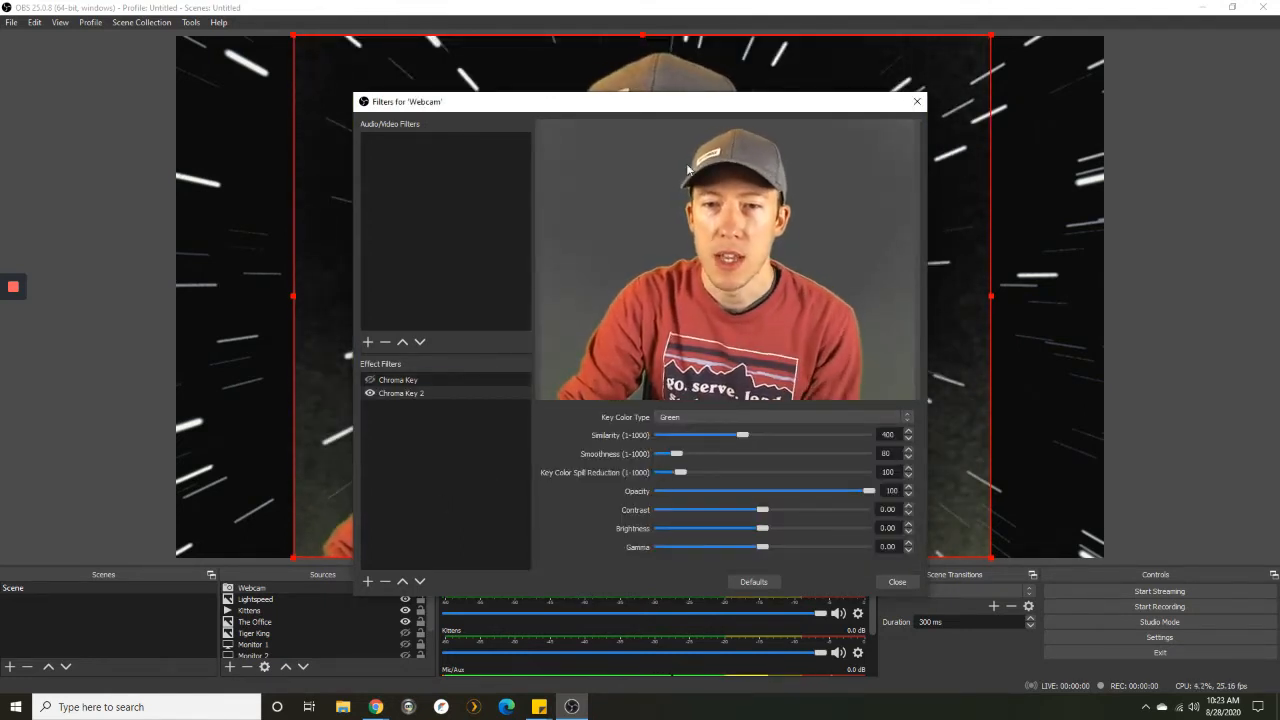
{"action": "left_click_drag", "start_coordinate": [768, 107], "coordinate": [1075, 80]}
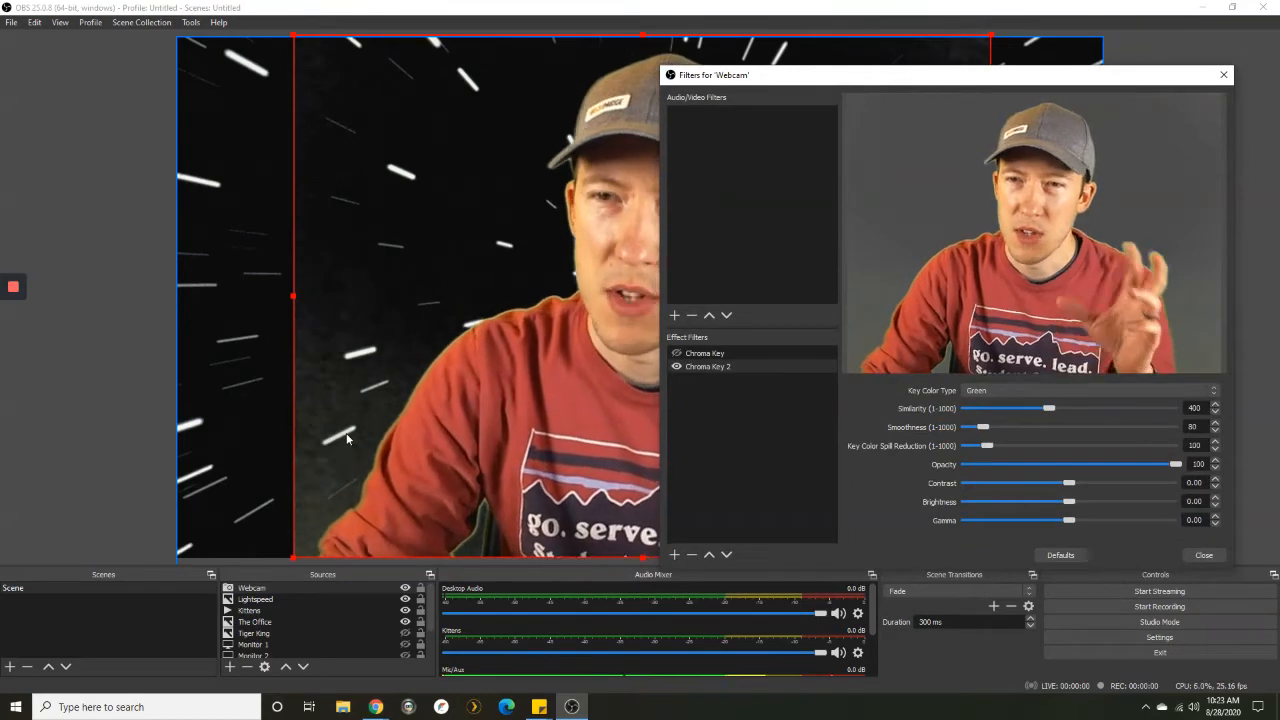
{"action": "left_click_drag", "start_coordinate": [899, 84], "coordinate": [671, 109]}
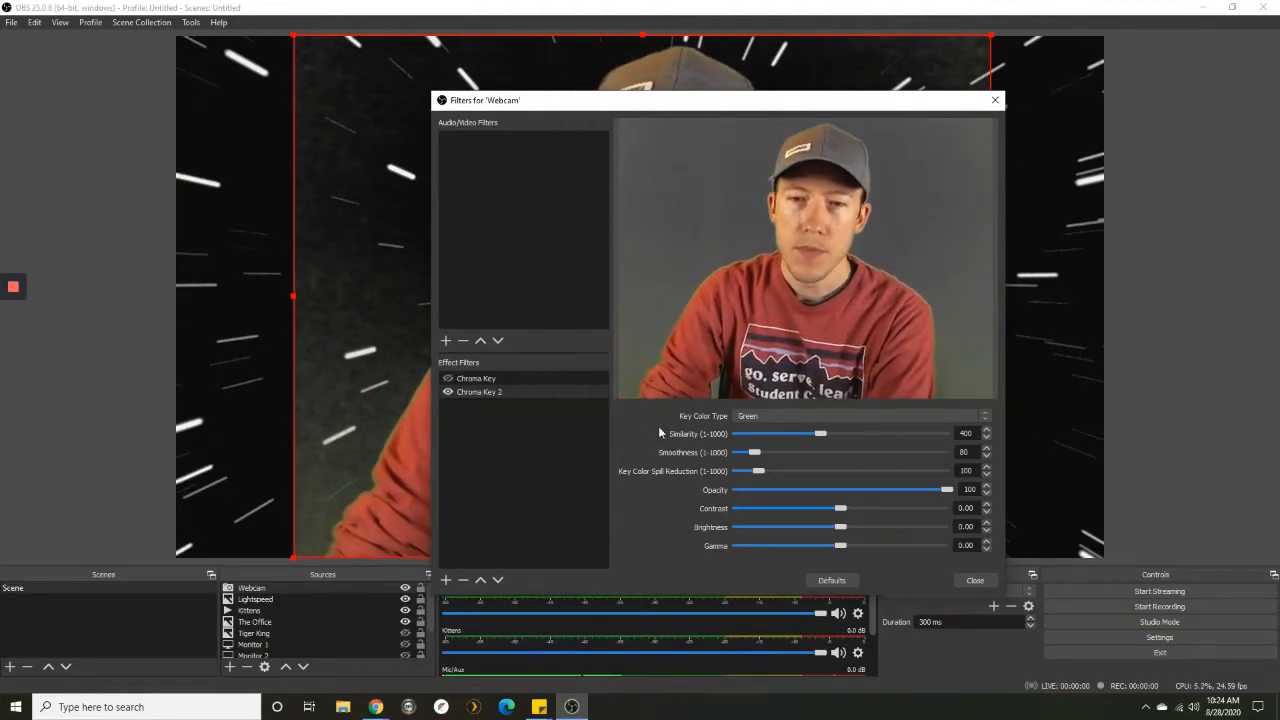
Keep the new chroma key's colour type on Green, set its similarity to 427 and close the filters
{"action": "left_click", "coordinate": [807, 414]}
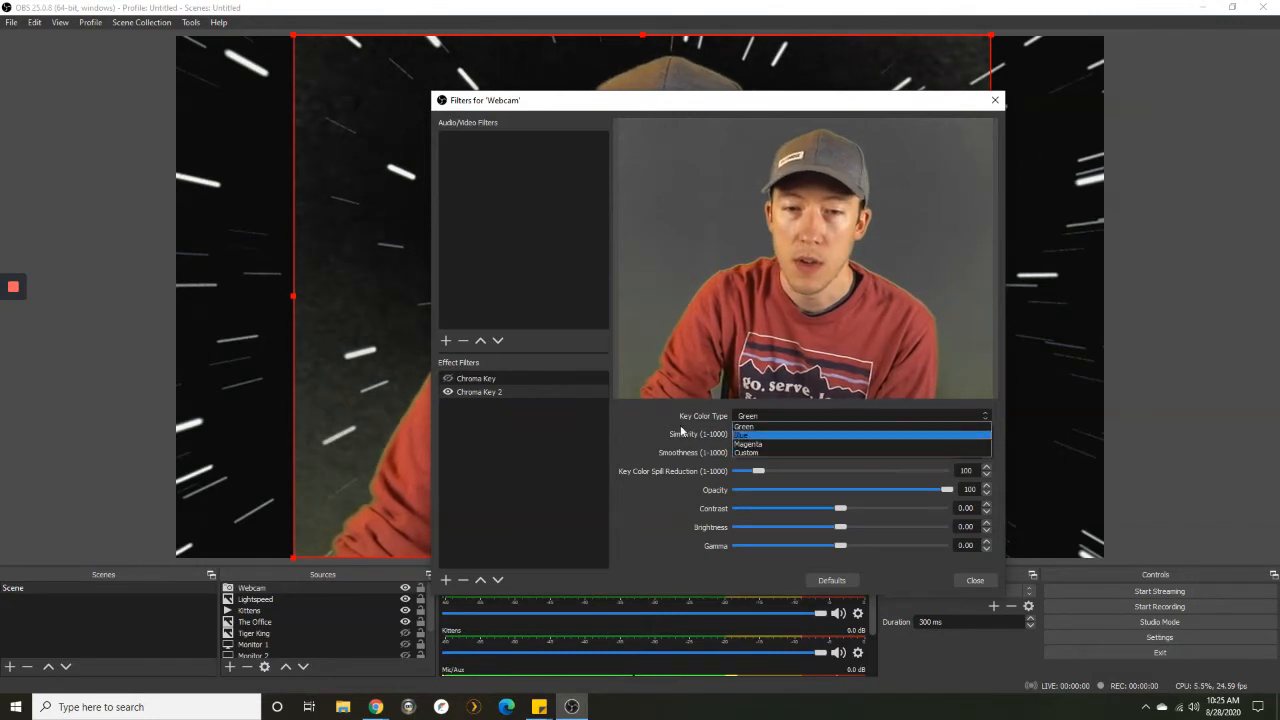
{"action": "left_click", "coordinate": [636, 417]}
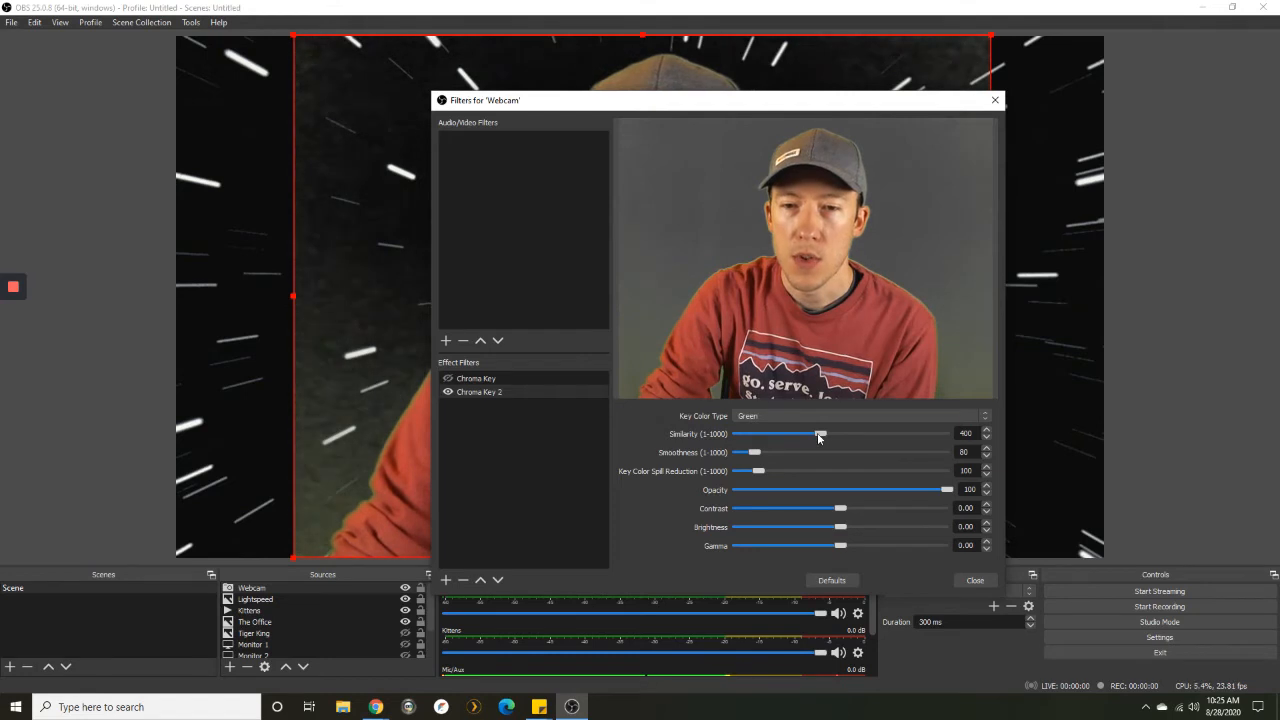
{"action": "left_click_drag", "start_coordinate": [818, 436], "coordinate": [809, 437]}
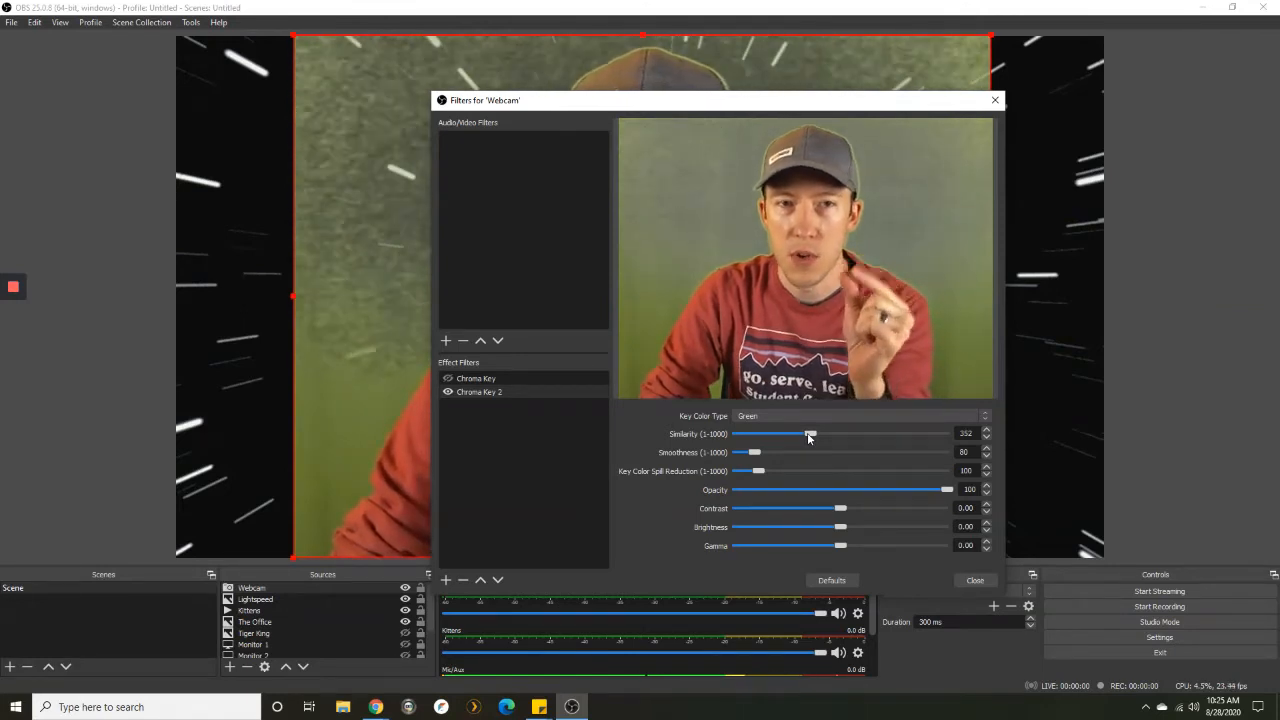
{"action": "left_click_drag", "start_coordinate": [809, 437], "coordinate": [827, 434]}
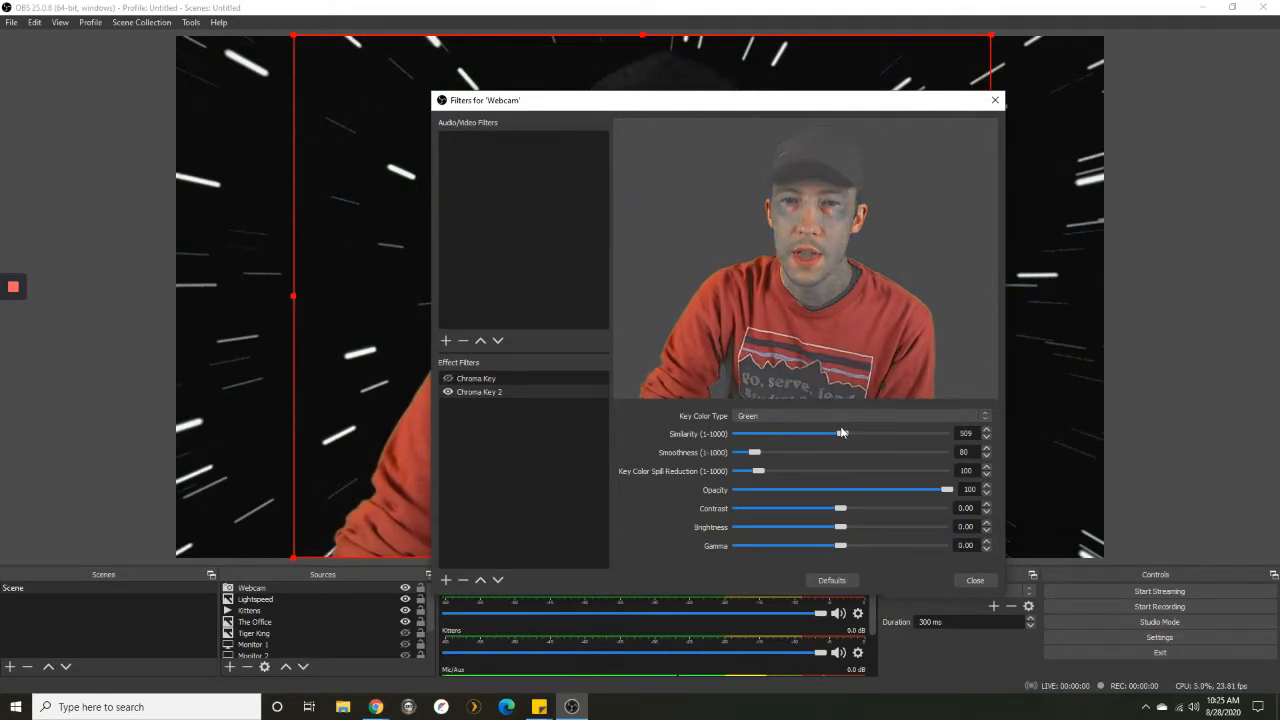
{"action": "left_click_drag", "start_coordinate": [841, 433], "coordinate": [828, 434]}
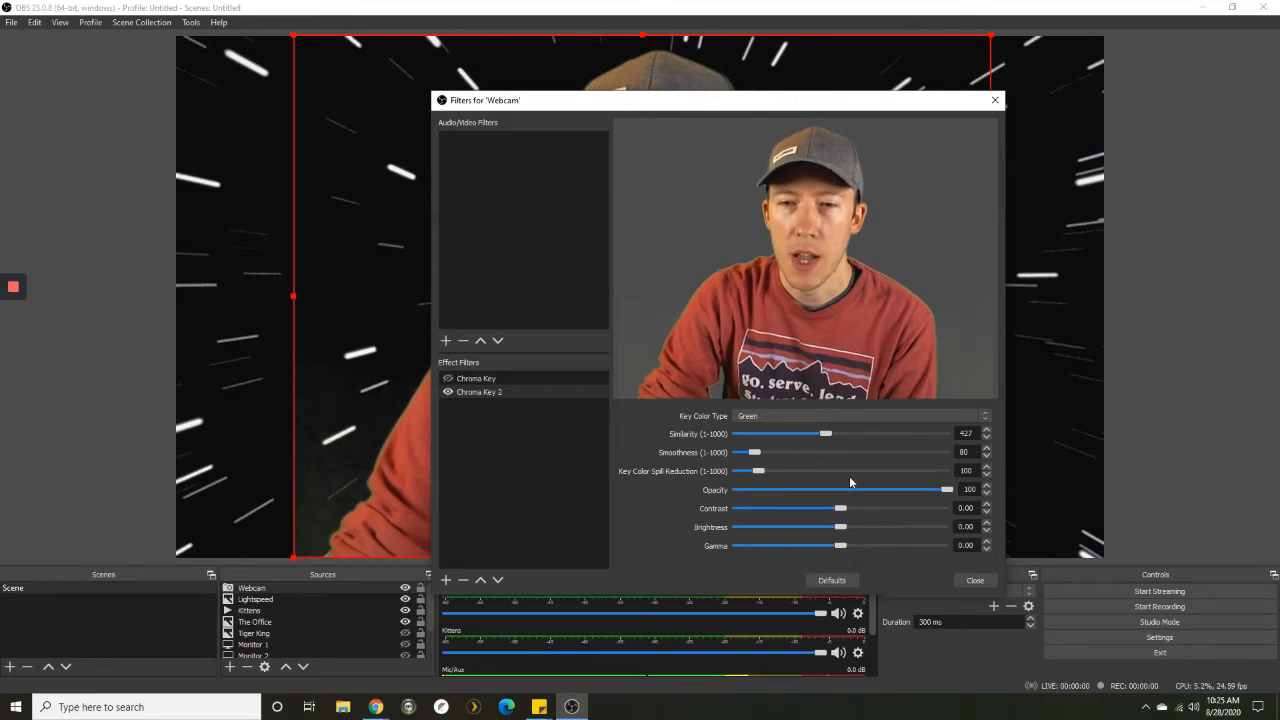
{"action": "left_click", "coordinate": [975, 580]}
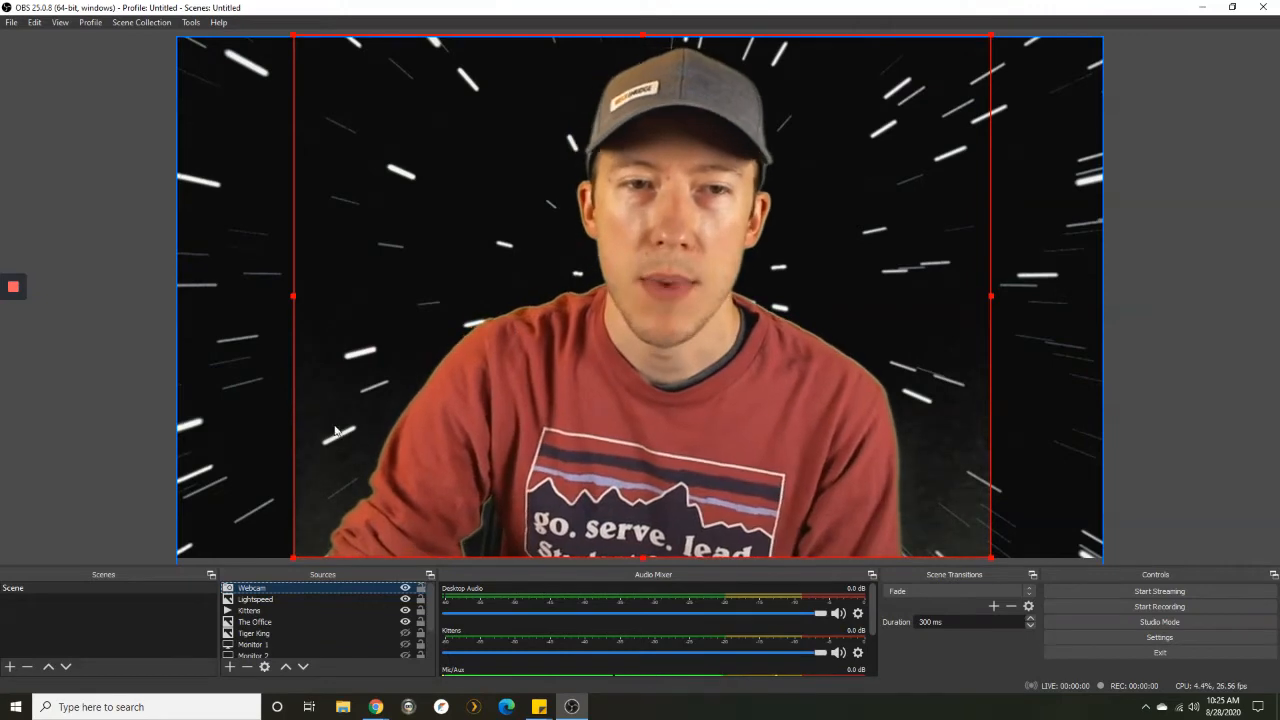
Hide the Lightspeed, Kittens and The Office background sources
{"action": "left_click", "coordinate": [405, 599]}
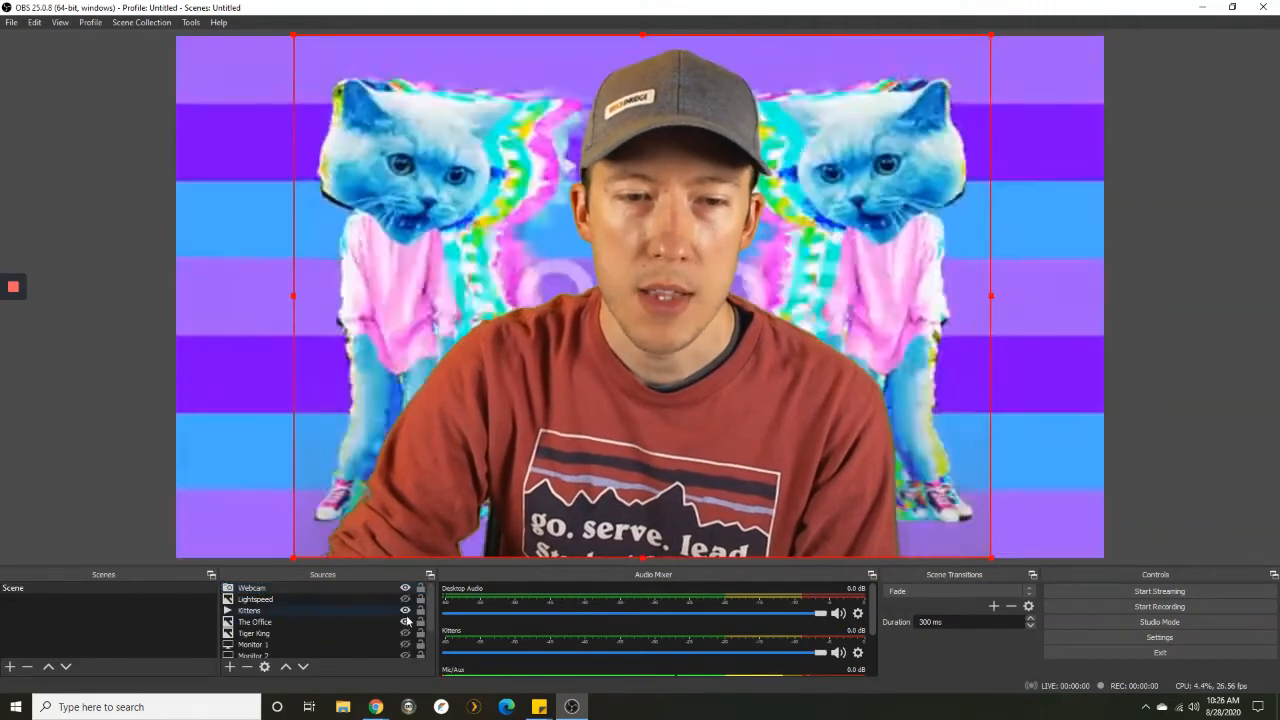
{"action": "left_click", "coordinate": [405, 610]}
{"action": "left_click", "coordinate": [405, 622]}
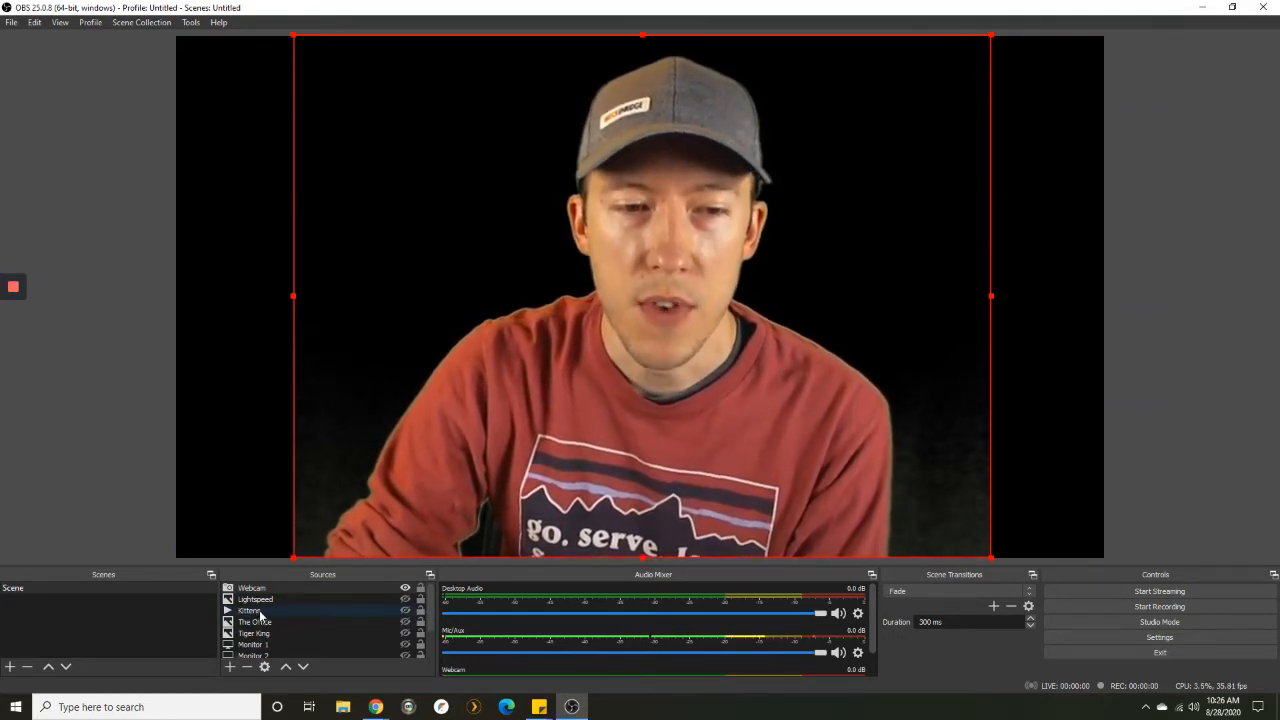
Add a new image source named Test to the scene and keep it visible
{"action": "left_click", "coordinate": [231, 667]}
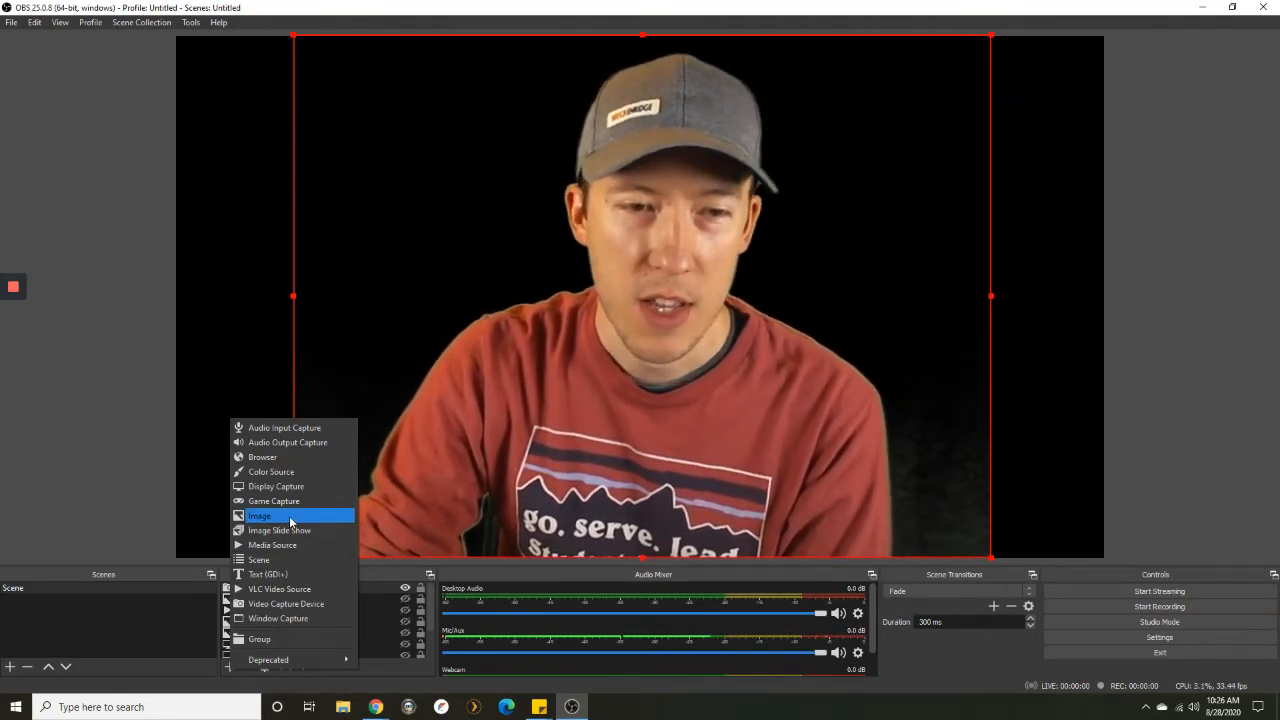
{"action": "left_click", "coordinate": [290, 516]}
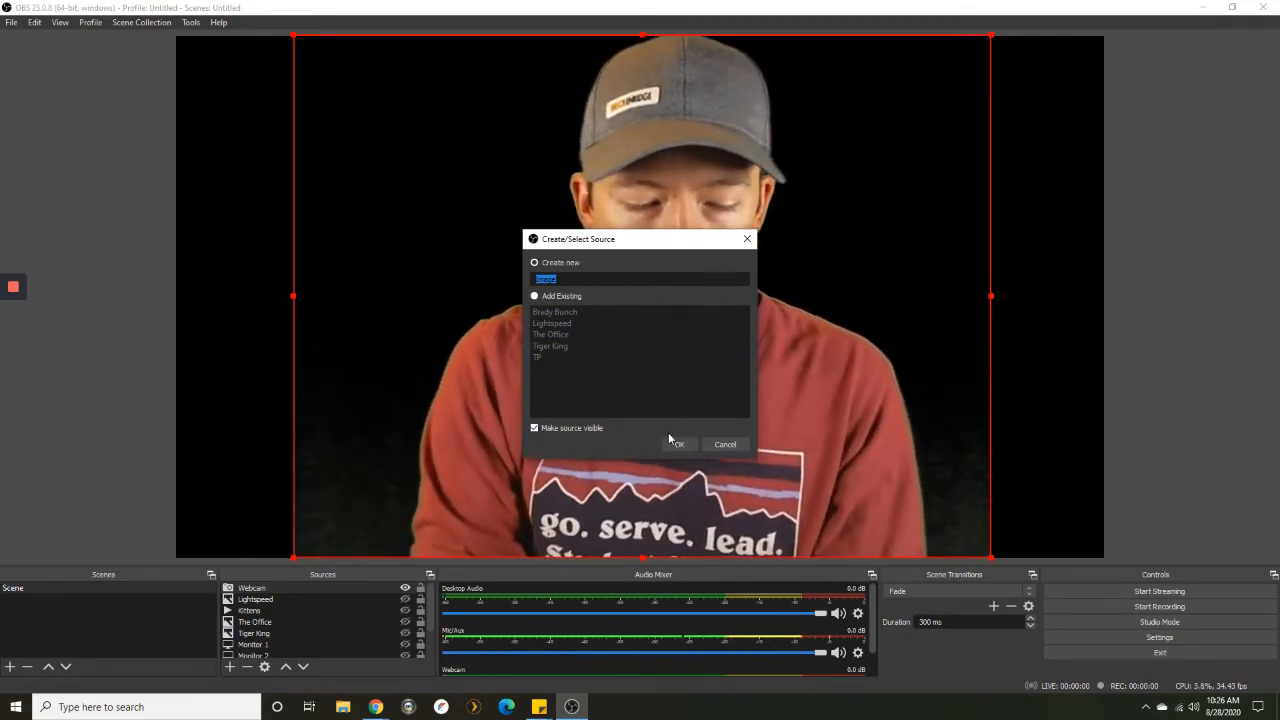
{"action": "type", "text": "Test"}
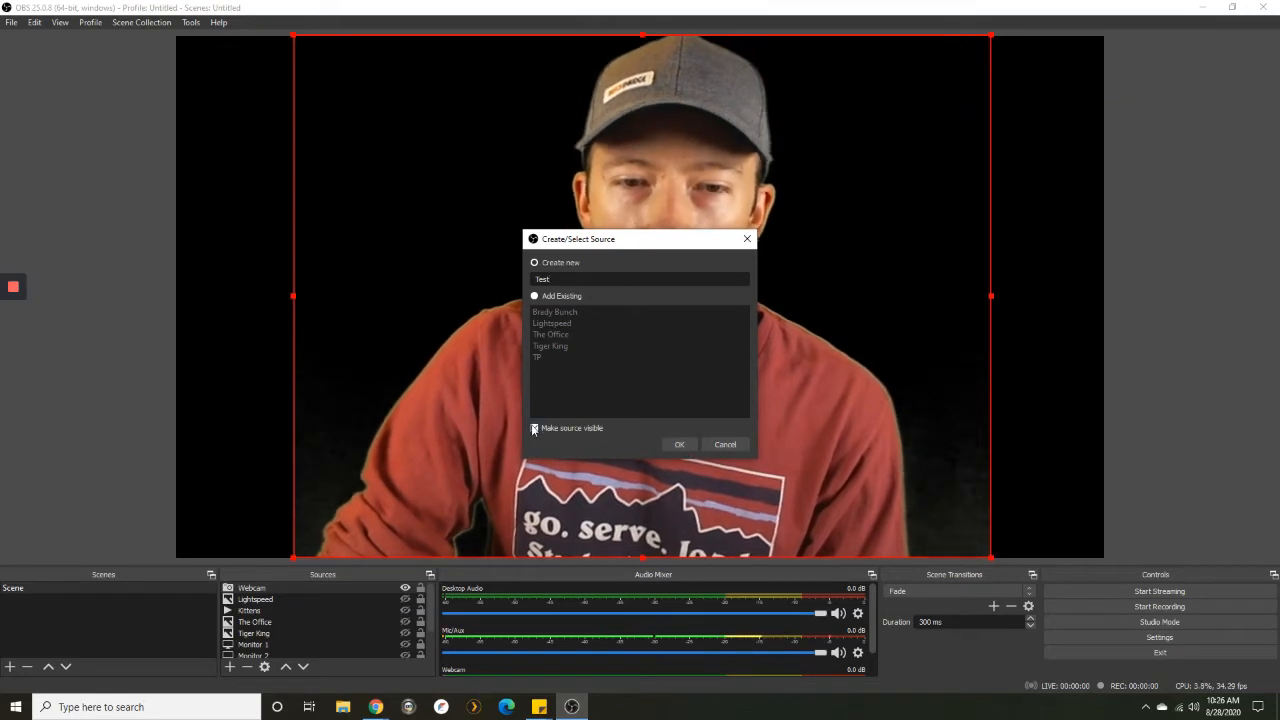
{"action": "left_click", "coordinate": [679, 444]}
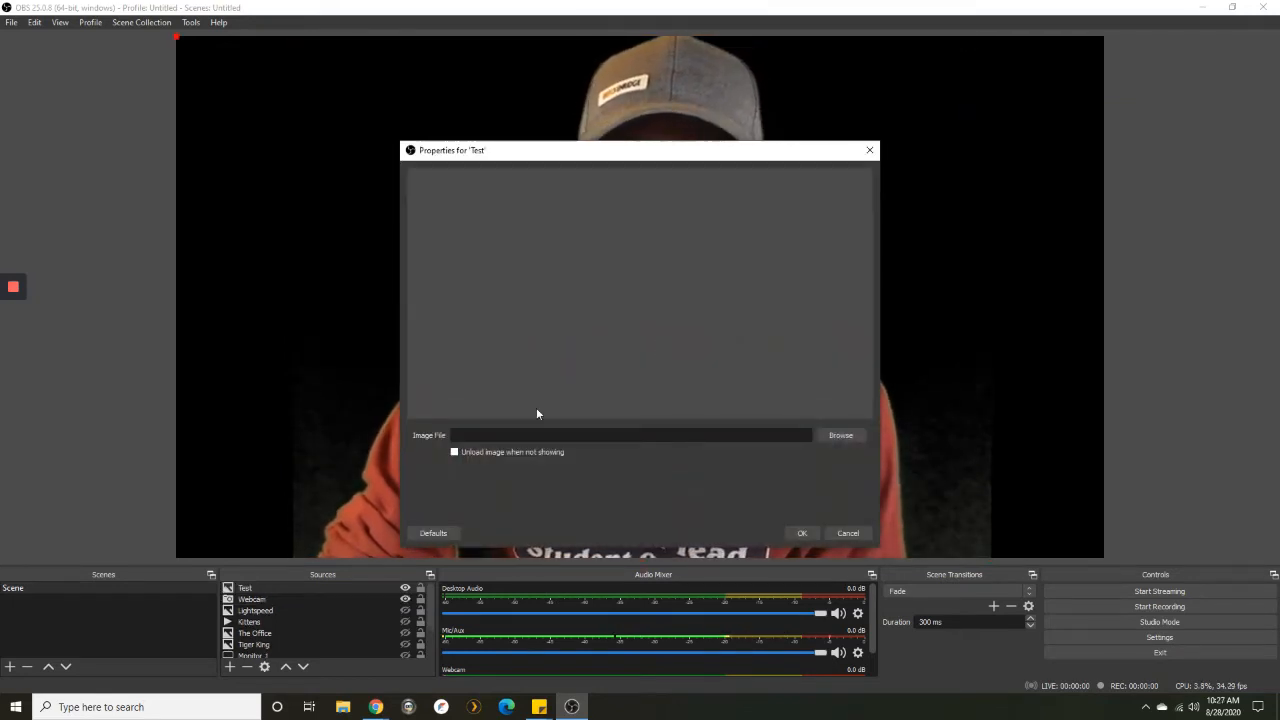
Load Beach2.jpg from the Downloads folder as the Test source's image and accept its properties
{"action": "left_click", "coordinate": [839, 436]}
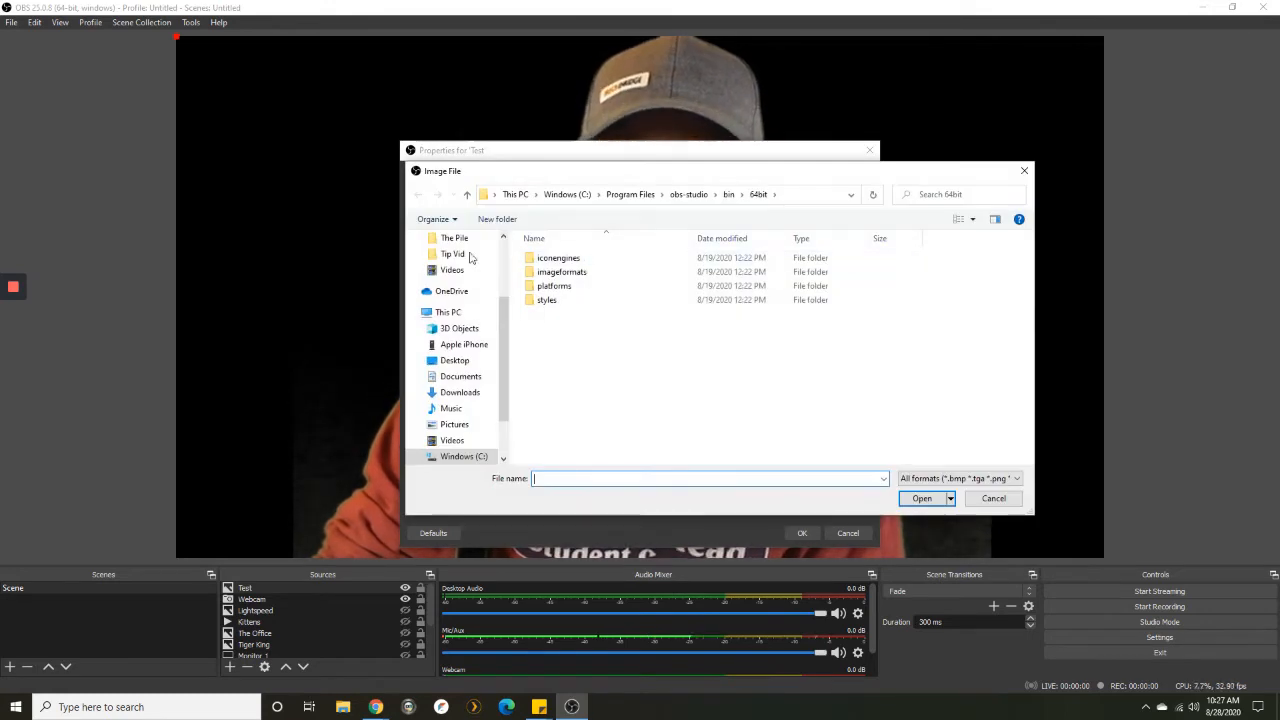
{"action": "scroll", "coordinate": [480, 355], "scroll_direction": "down", "scroll_amount": 1}
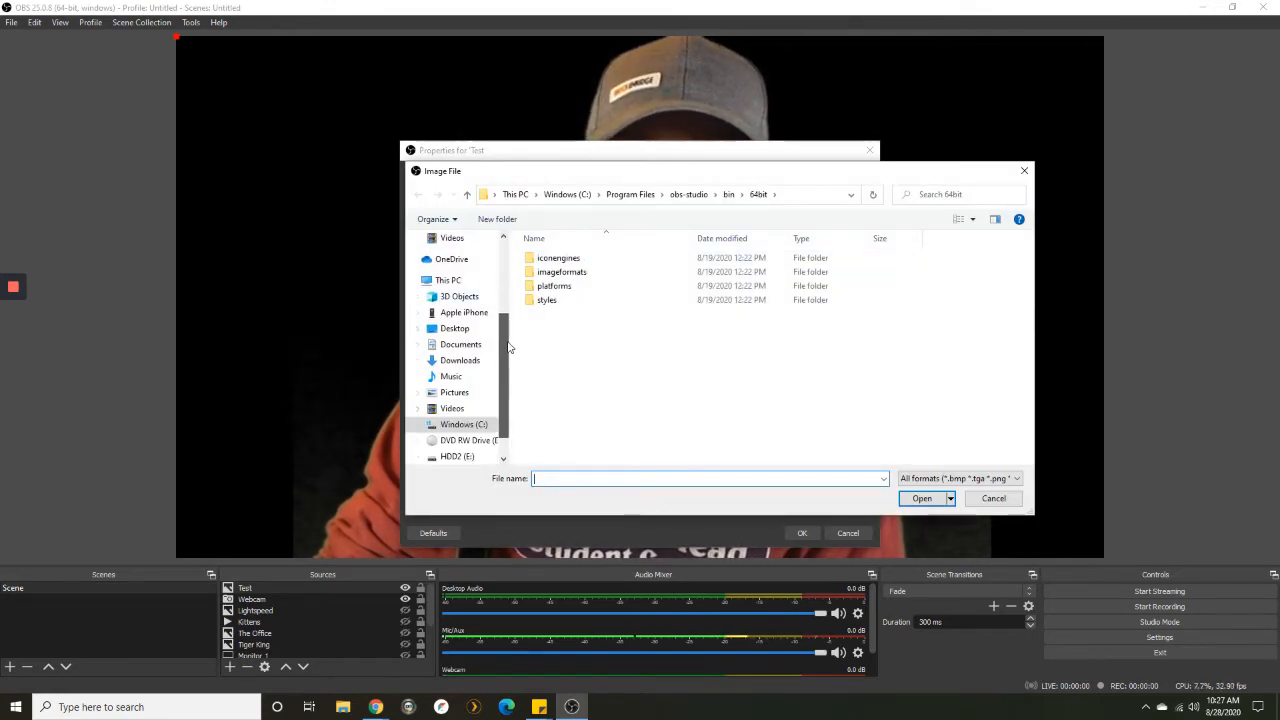
{"action": "left_click", "coordinate": [460, 362]}
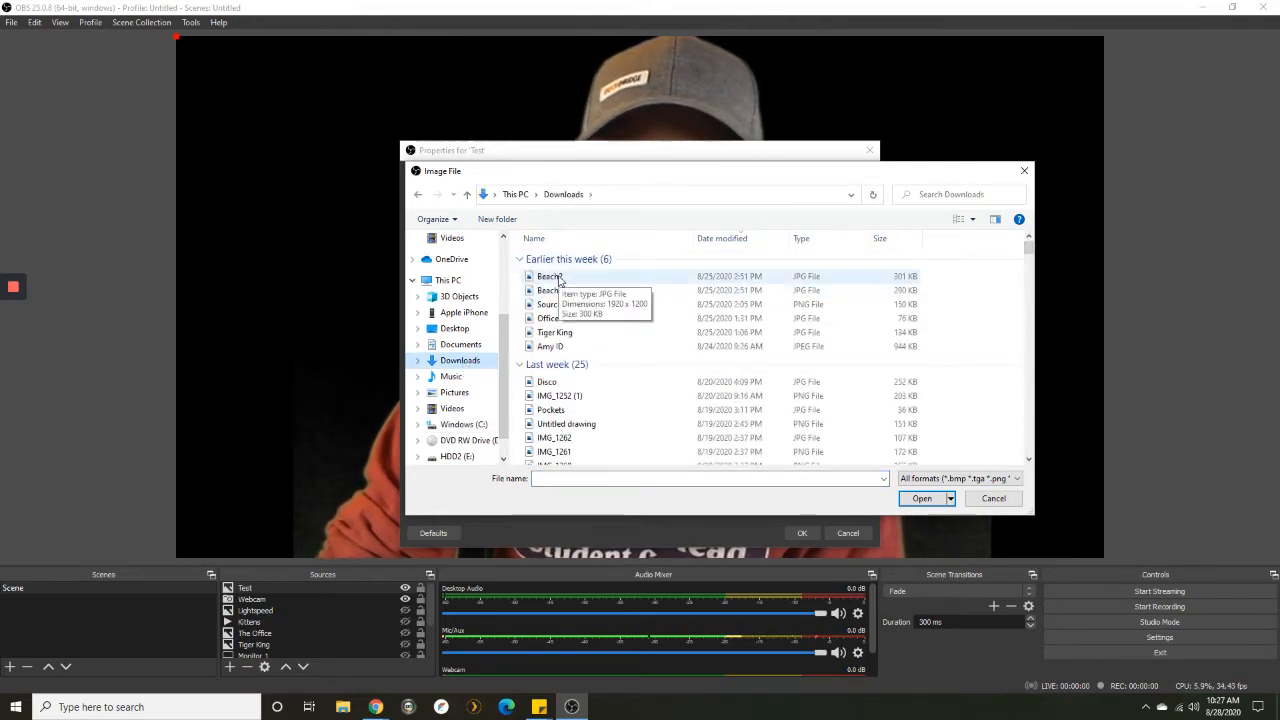
{"action": "left_click", "coordinate": [552, 276]}
{"action": "left_click", "coordinate": [922, 498]}
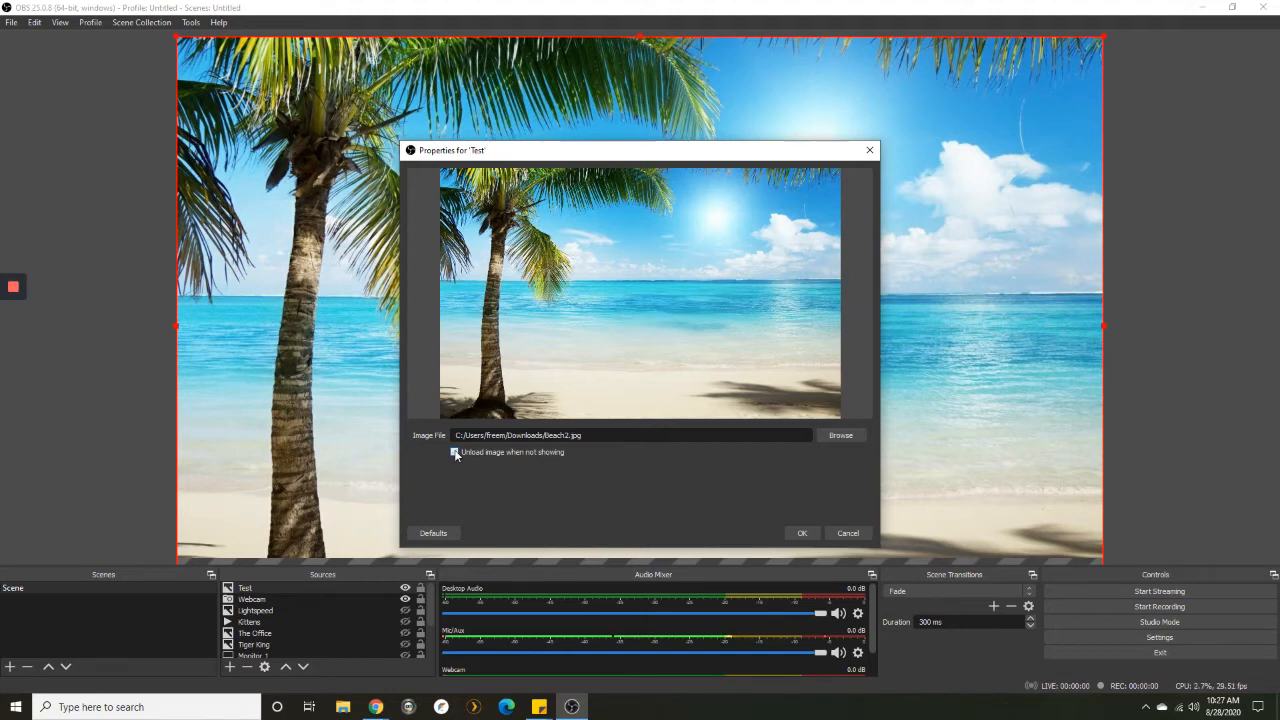
{"action": "left_click", "coordinate": [800, 533]}
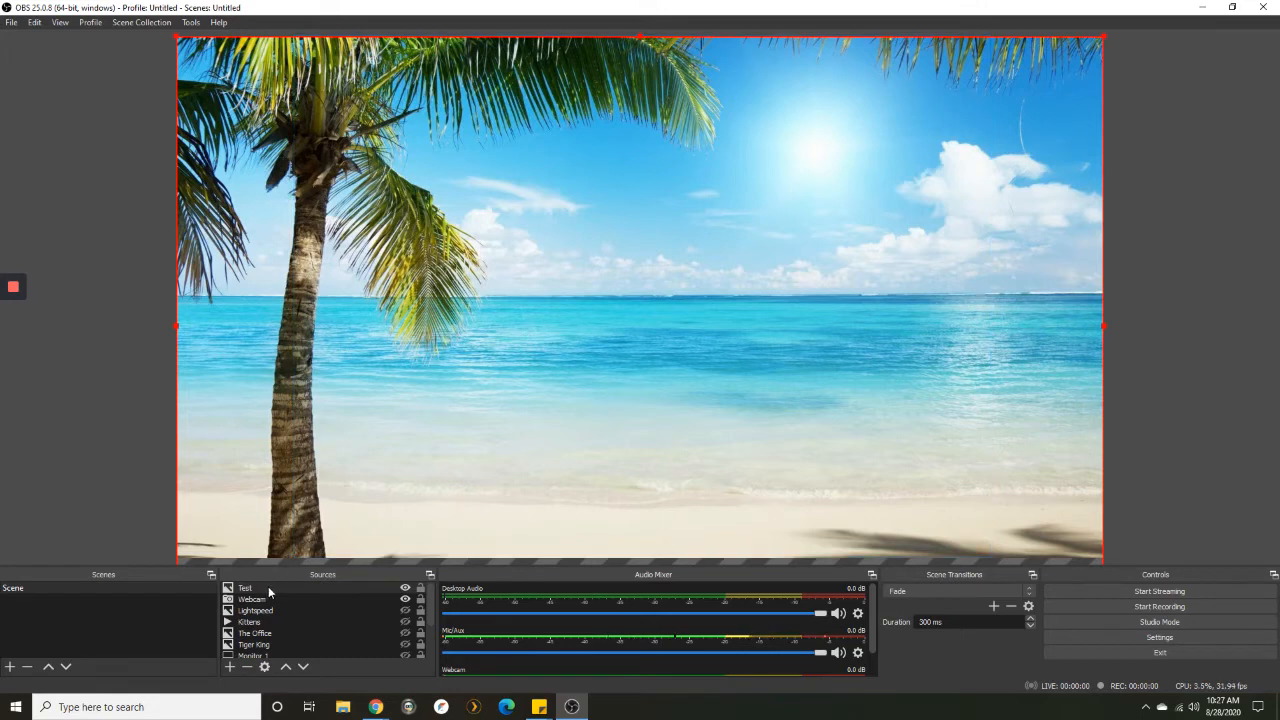
Move the Test source directly below Webcam in the source order and rename it Beach
{"action": "left_click_drag", "start_coordinate": [268, 586], "coordinate": [272, 607]}
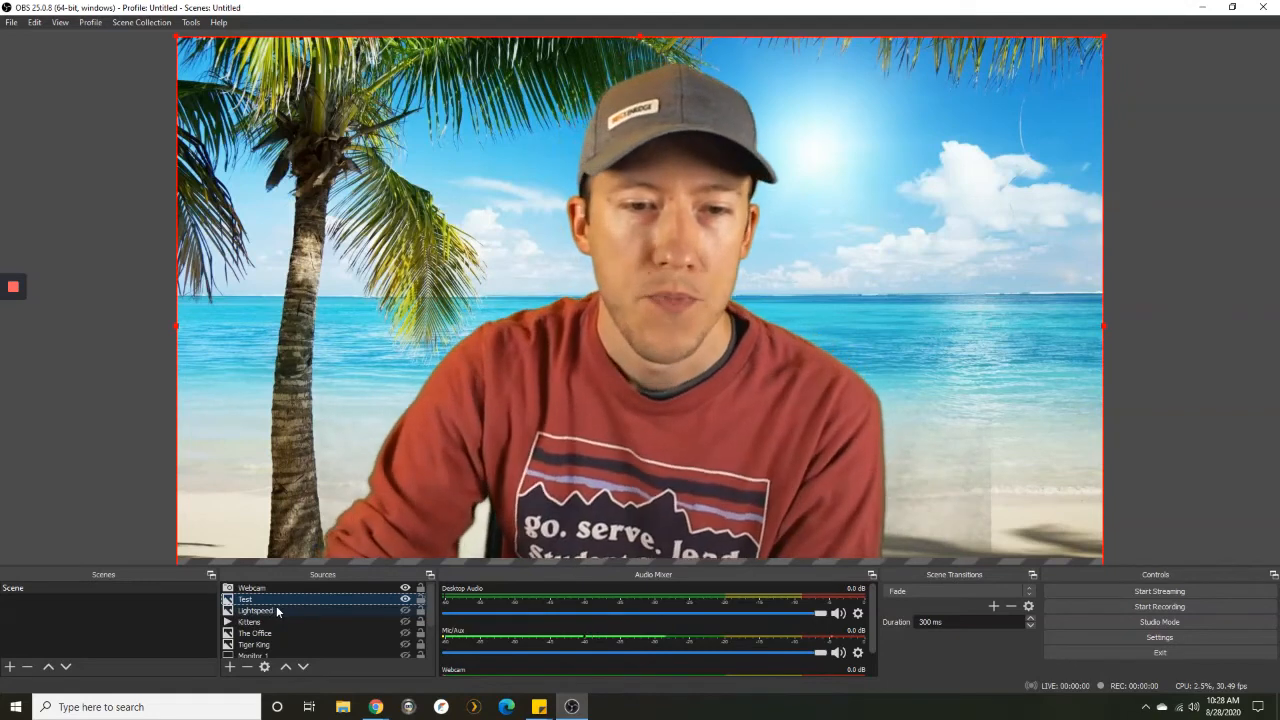
{"action": "right_click", "coordinate": [256, 601]}
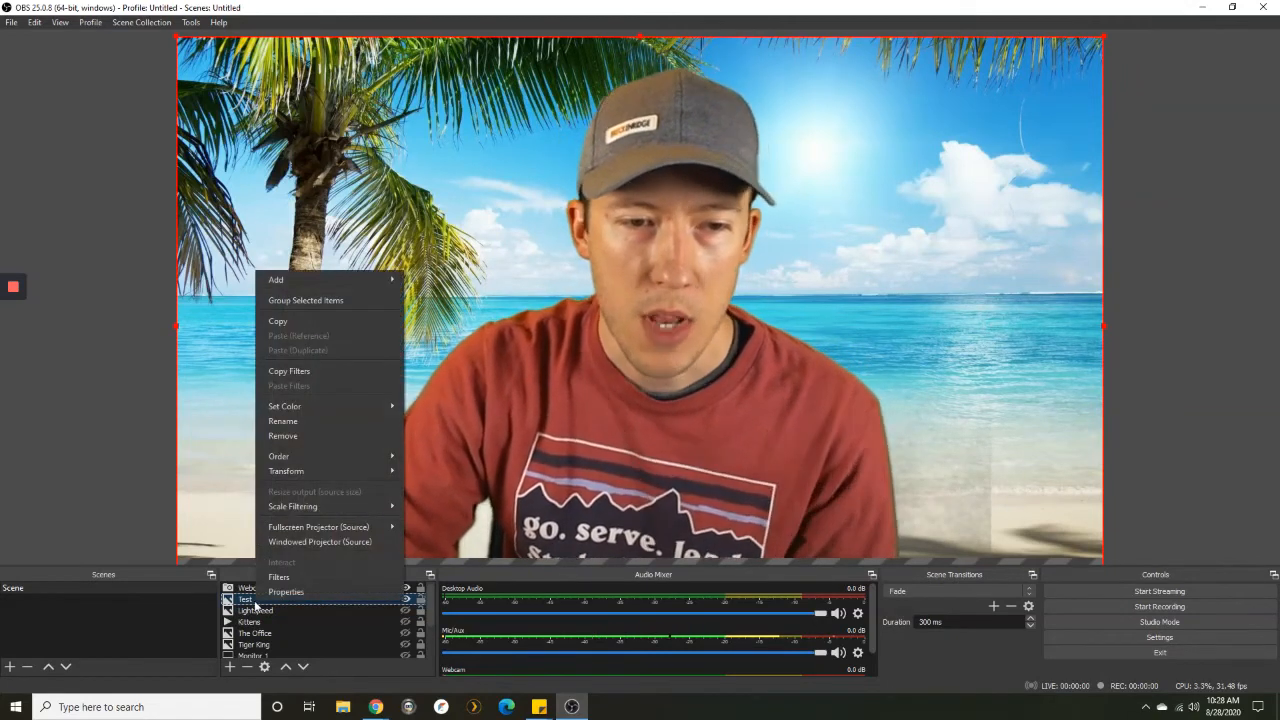
{"action": "left_click", "coordinate": [300, 421]}
{"action": "type", "text": "Beach"}
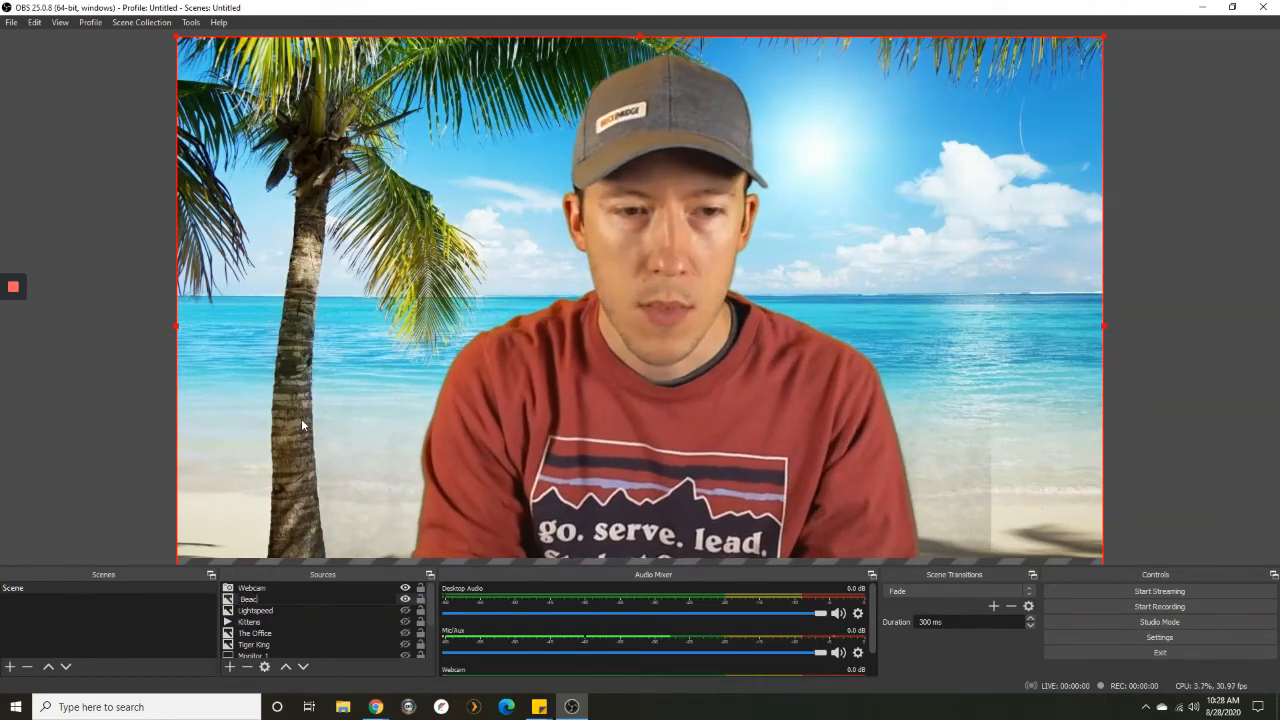
{"action": "key", "text": "Return"}
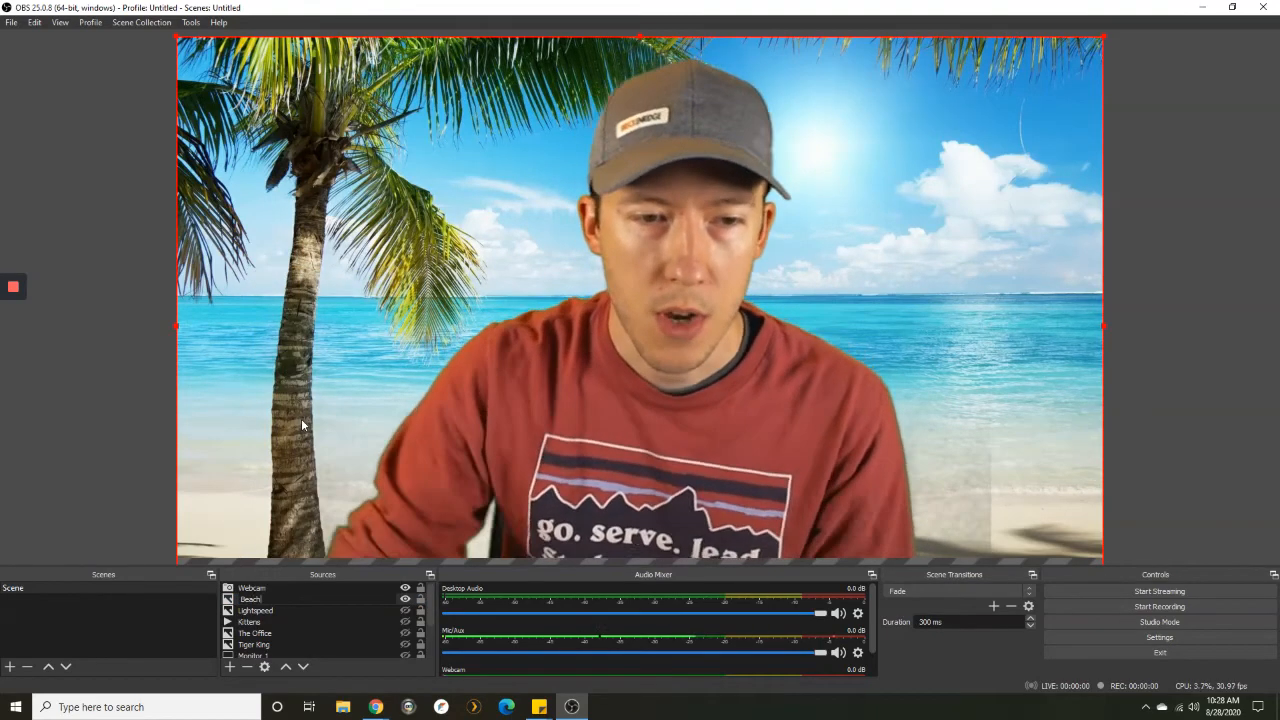
Try to start streaming with the Beach source selected, and cancel the request for stream settings
{"action": "left_click", "coordinate": [245, 610]}
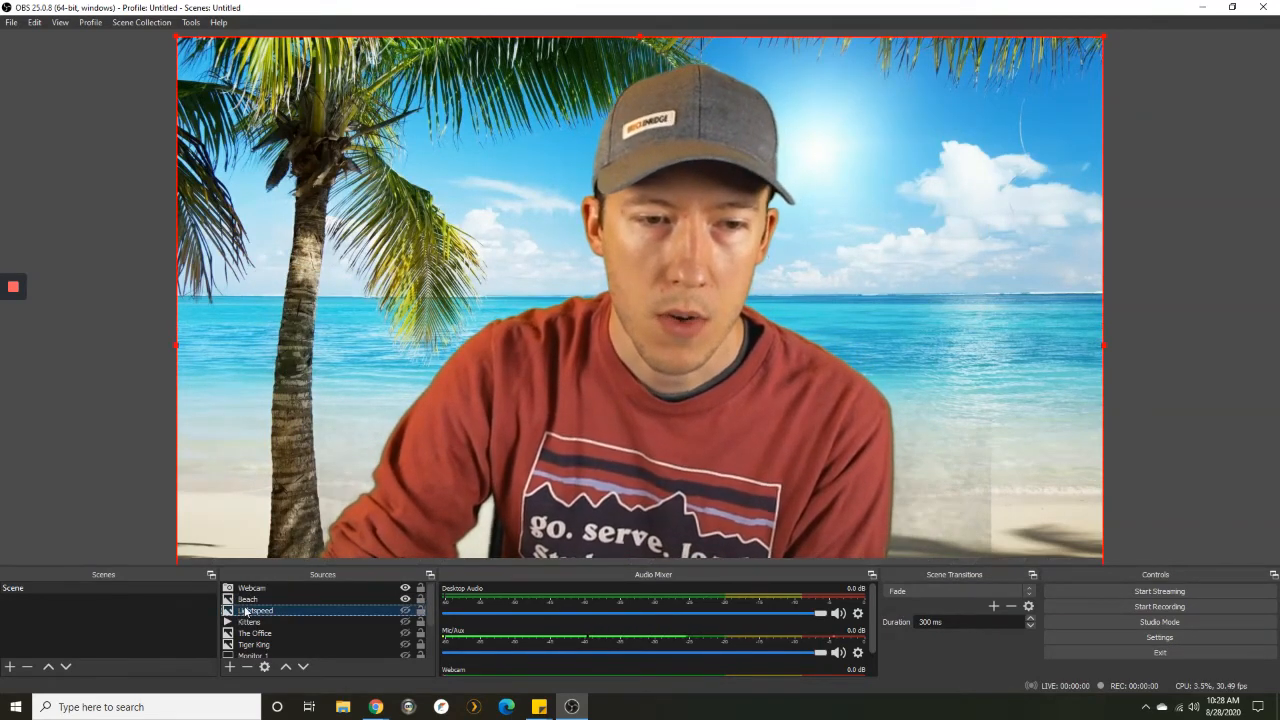
{"action": "left_click", "coordinate": [262, 600]}
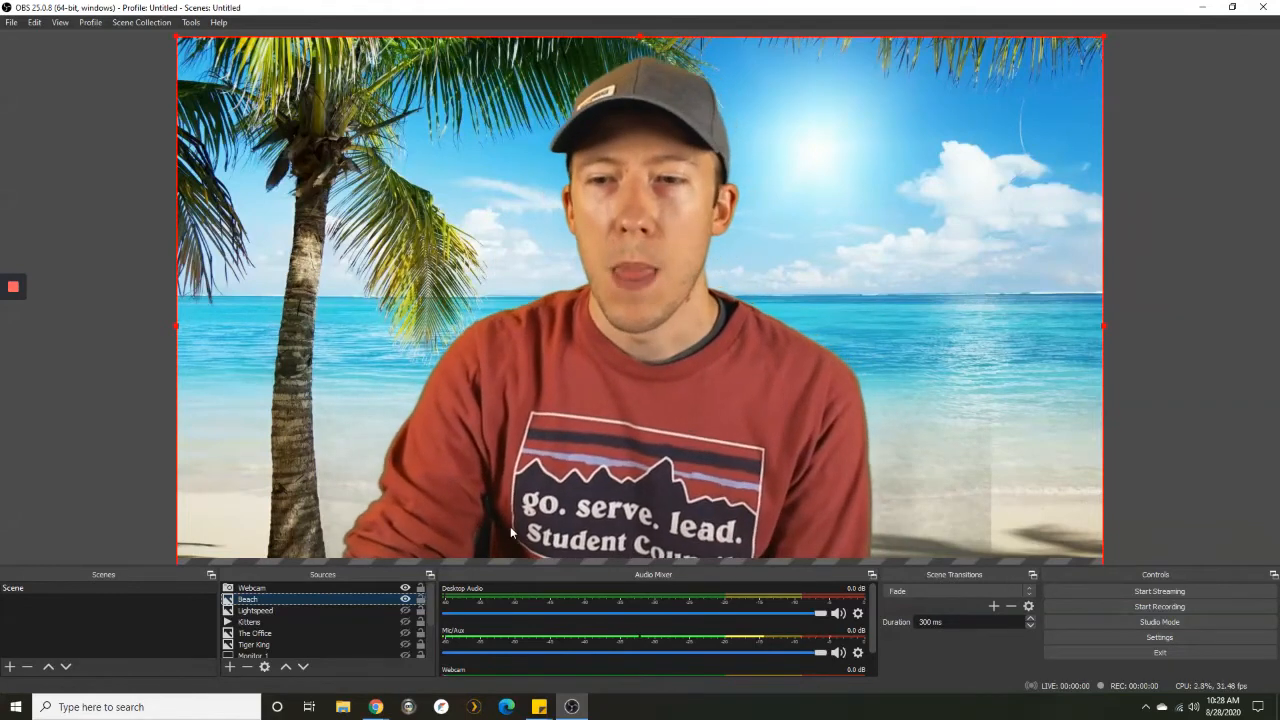
{"action": "left_click", "coordinate": [1117, 594]}
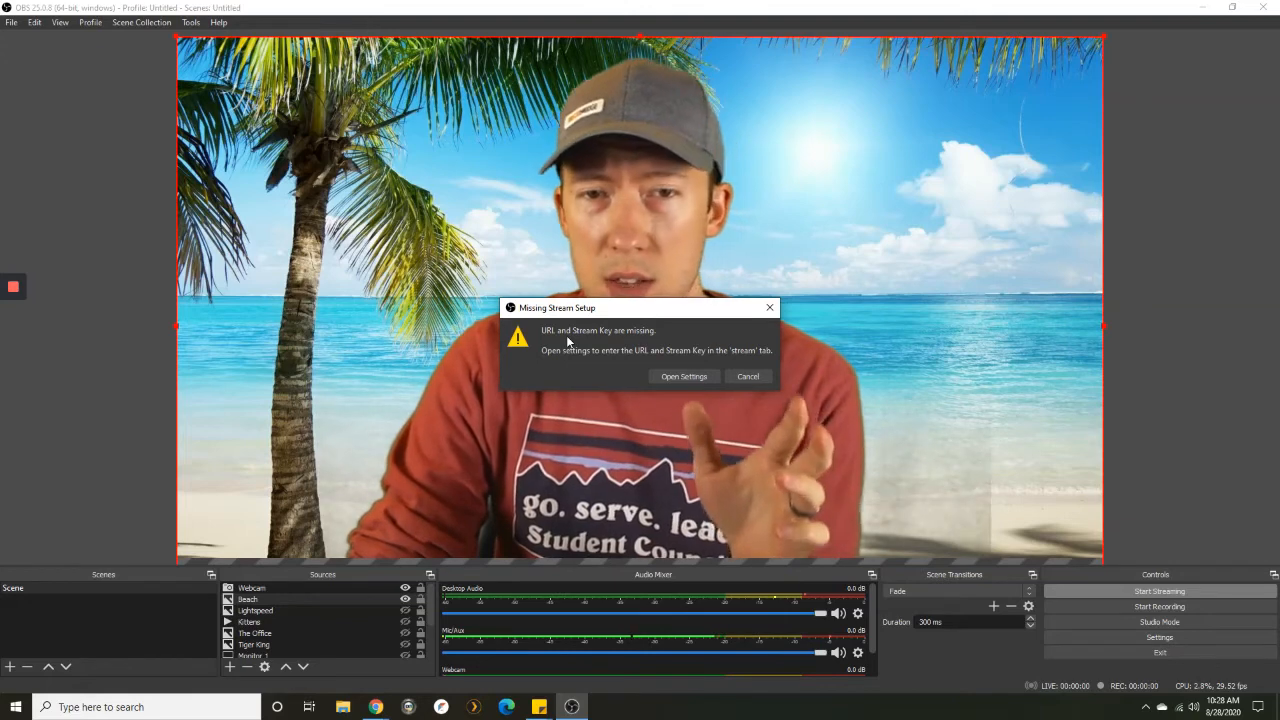
{"action": "left_click", "coordinate": [746, 377]}
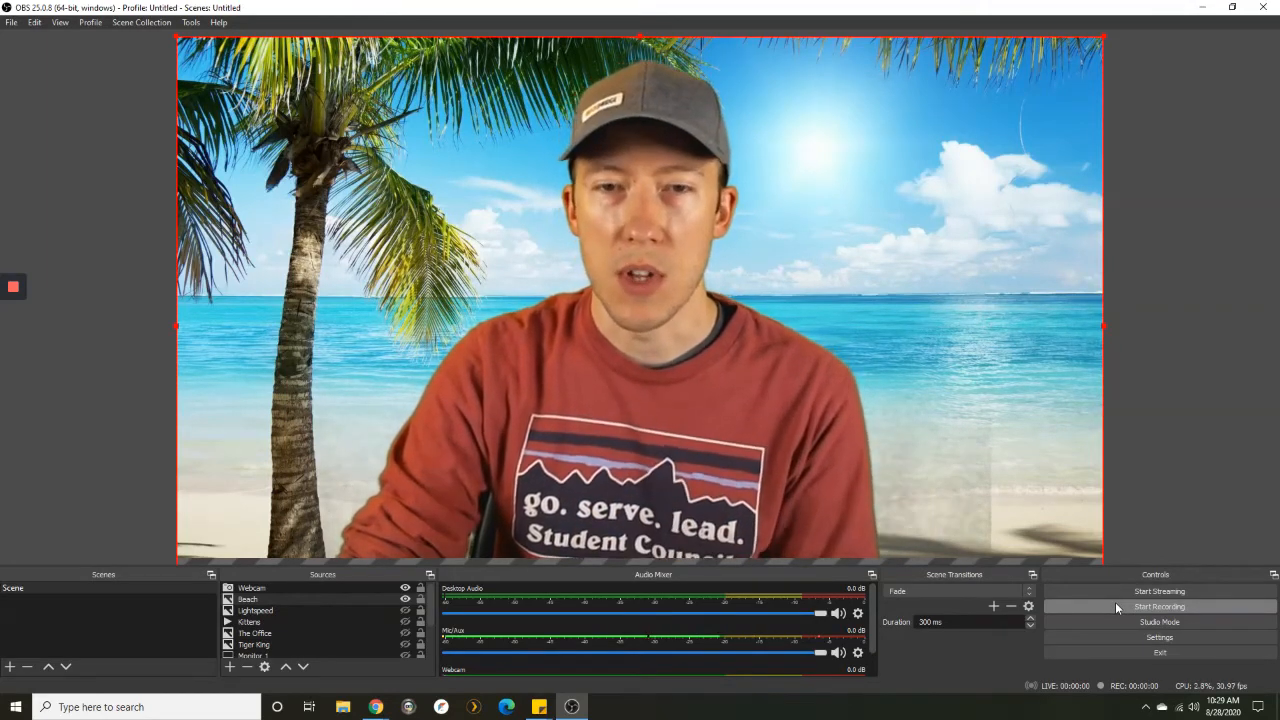
Open the VirtualCam settings, reposition their window over the preview and stop the running virtual camera
{"action": "left_click", "coordinate": [191, 22]}
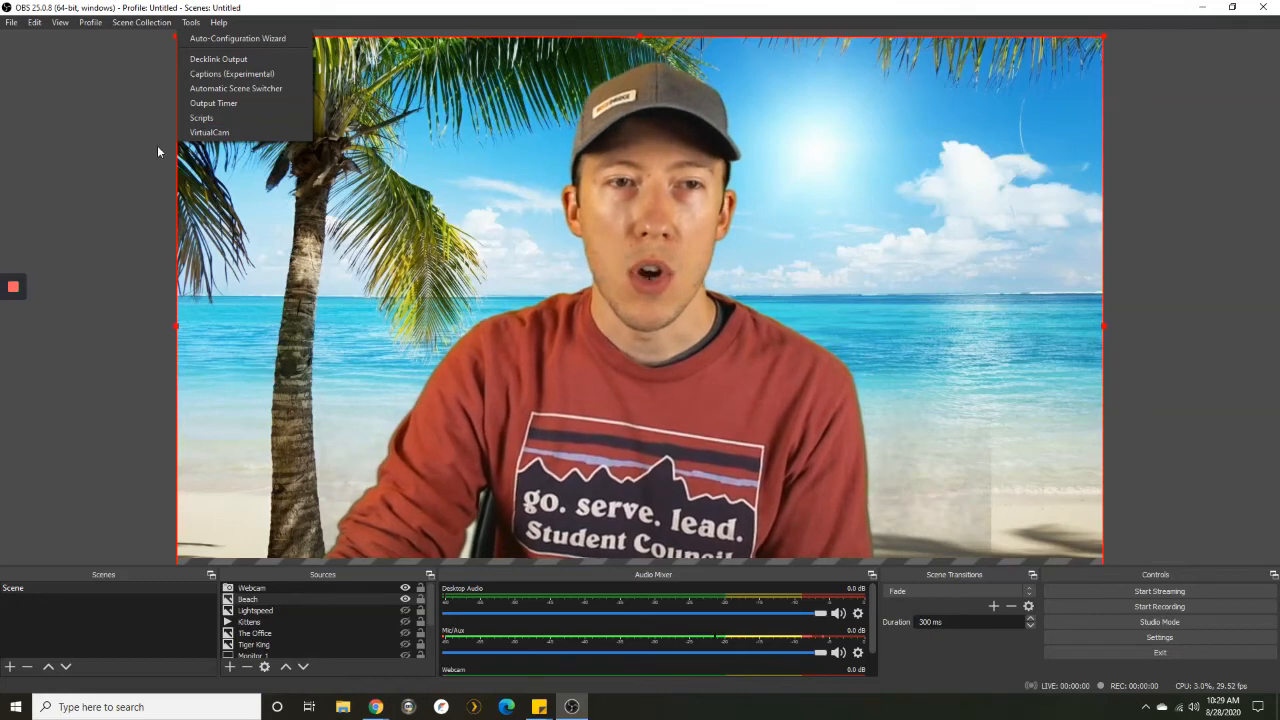
{"action": "left_click", "coordinate": [246, 131]}
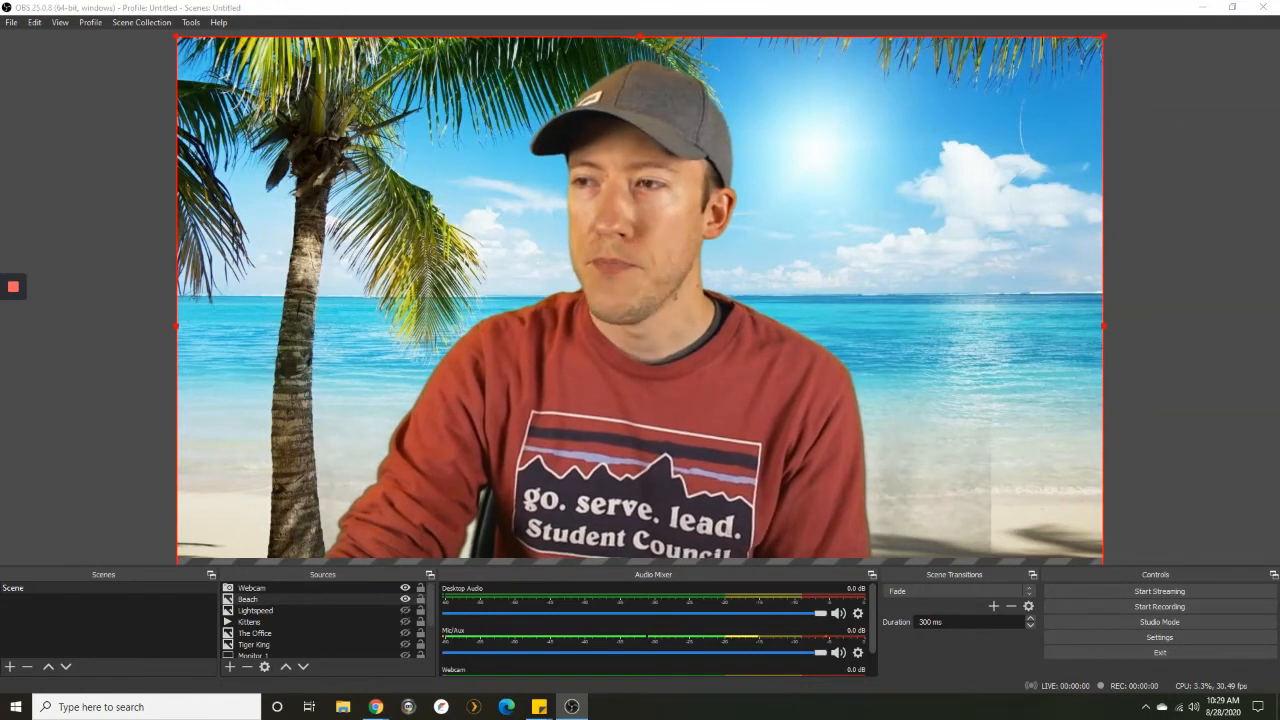
{"action": "left_click_drag", "start_coordinate": [1279, 212], "coordinate": [1020, 145]}
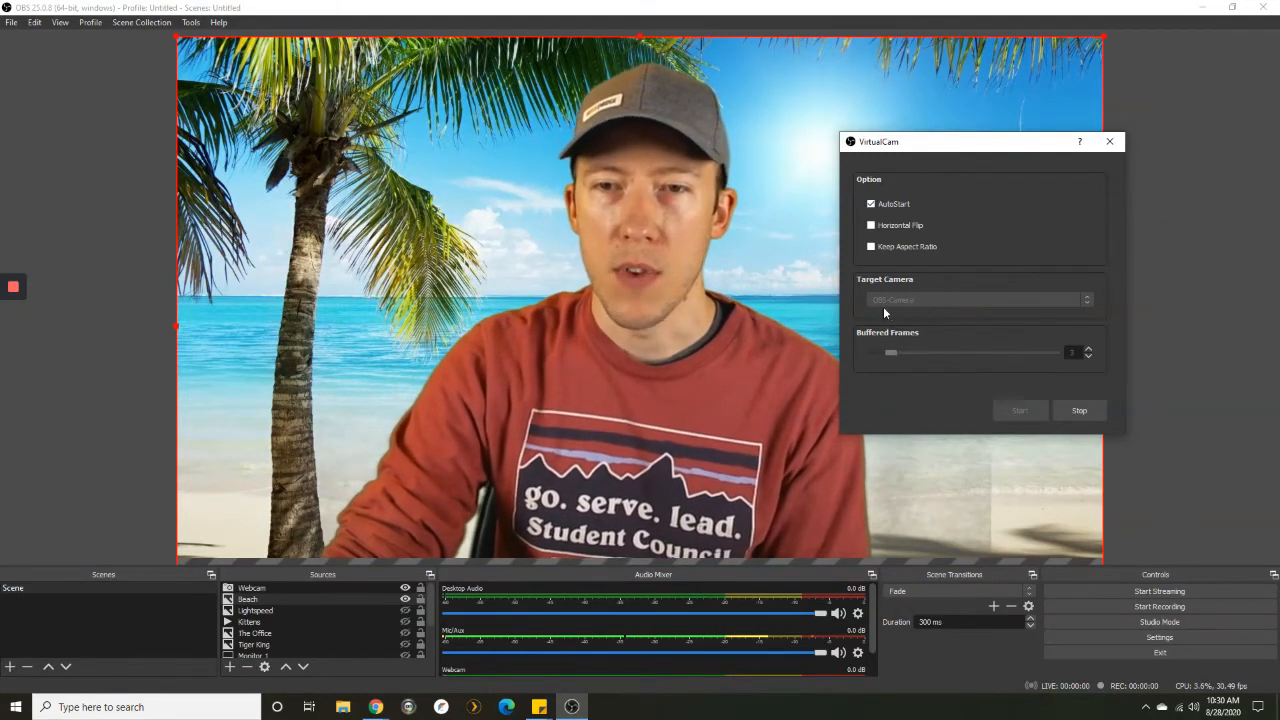
{"action": "left_click", "coordinate": [1077, 411]}
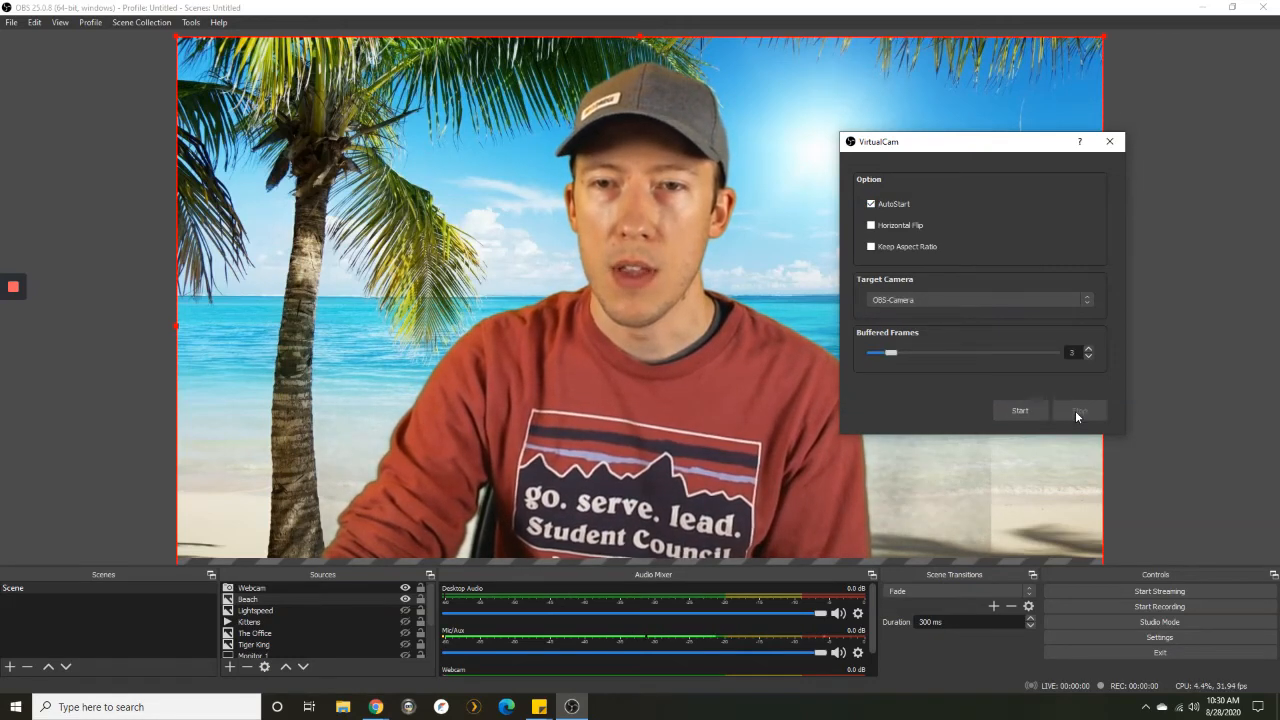
Keep OBS-Camera as the target camera with 3 buffered frames, start the virtual camera and close its settings
{"action": "left_click", "coordinate": [943, 302]}
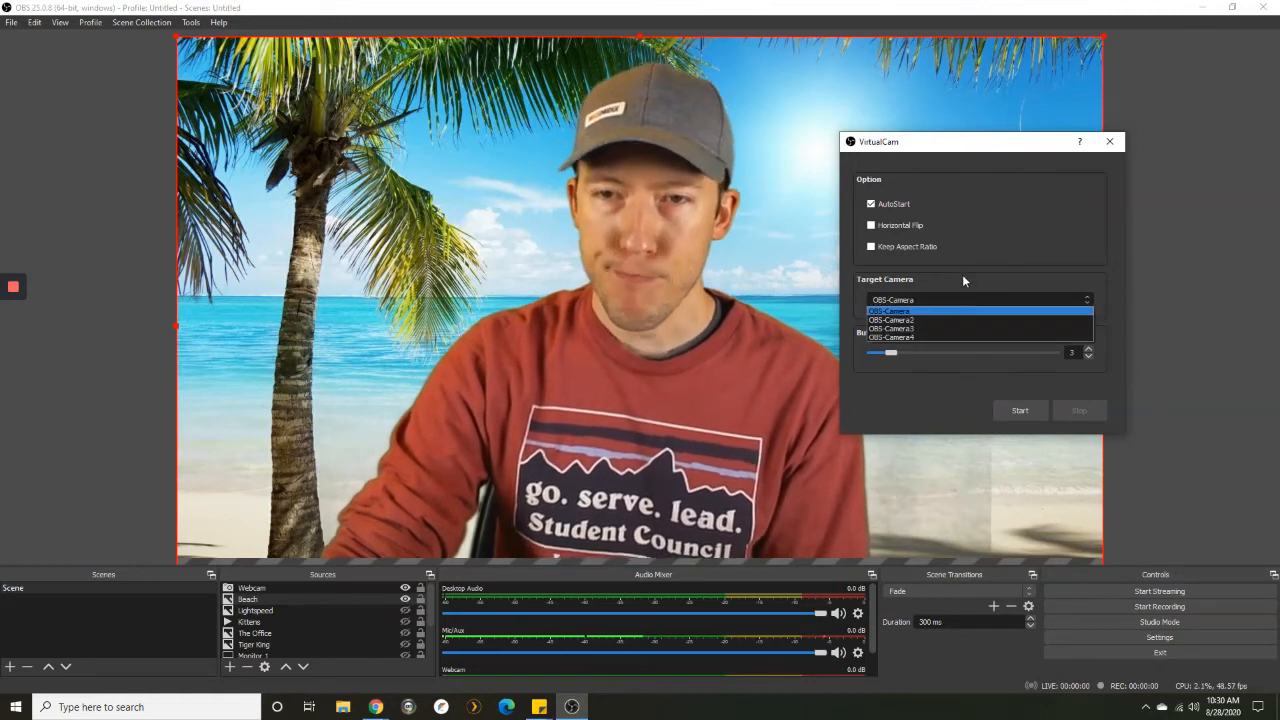
{"action": "left_click", "coordinate": [963, 277]}
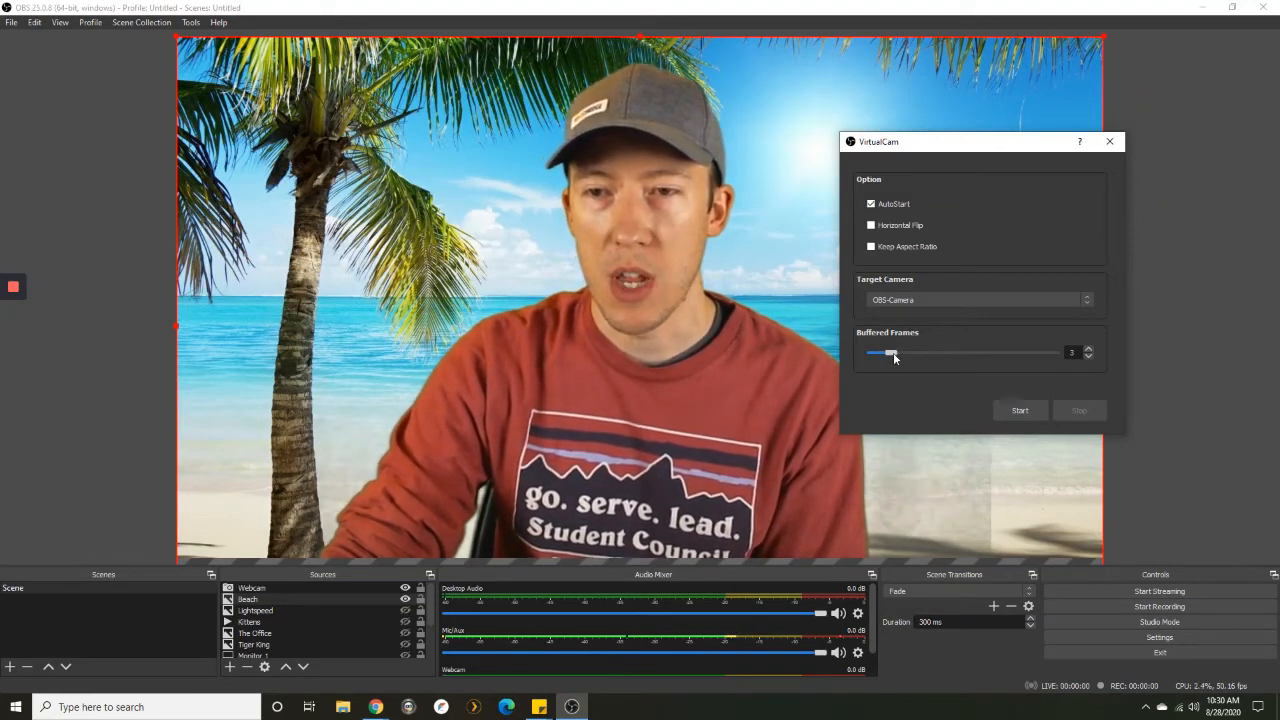
{"action": "left_click_drag", "start_coordinate": [894, 357], "coordinate": [897, 357]}
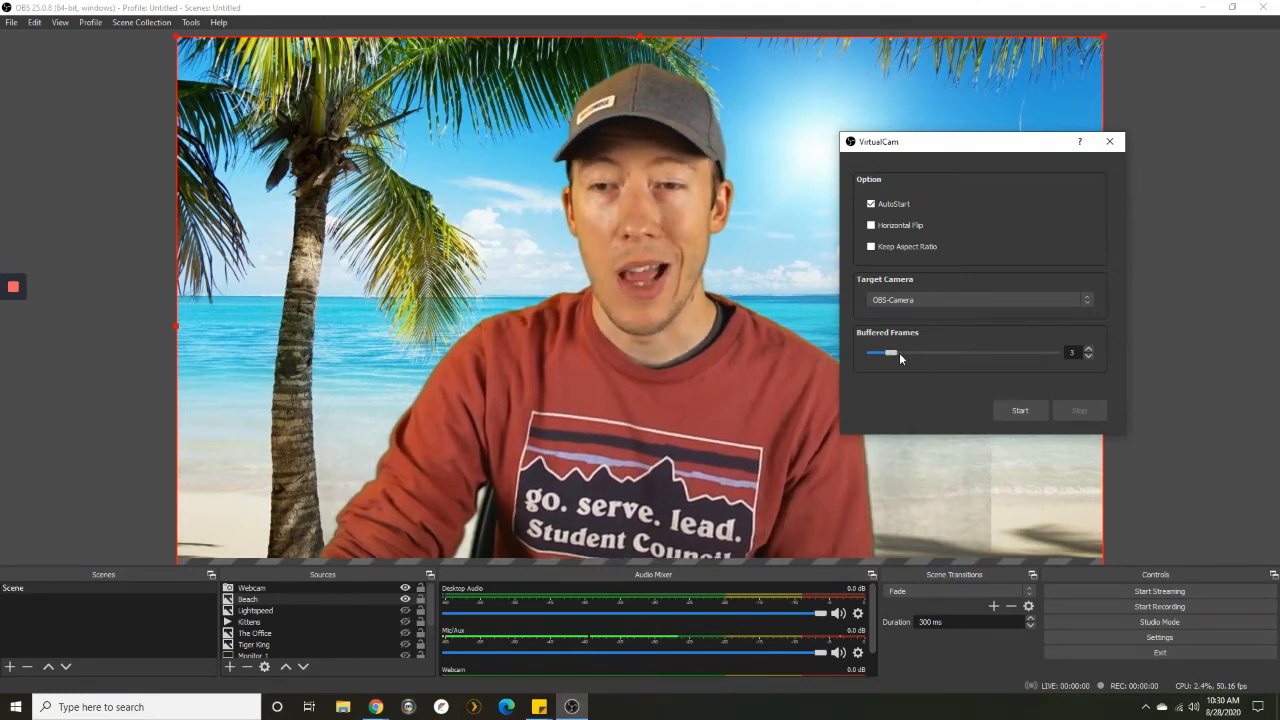
{"action": "left_click", "coordinate": [1024, 410]}
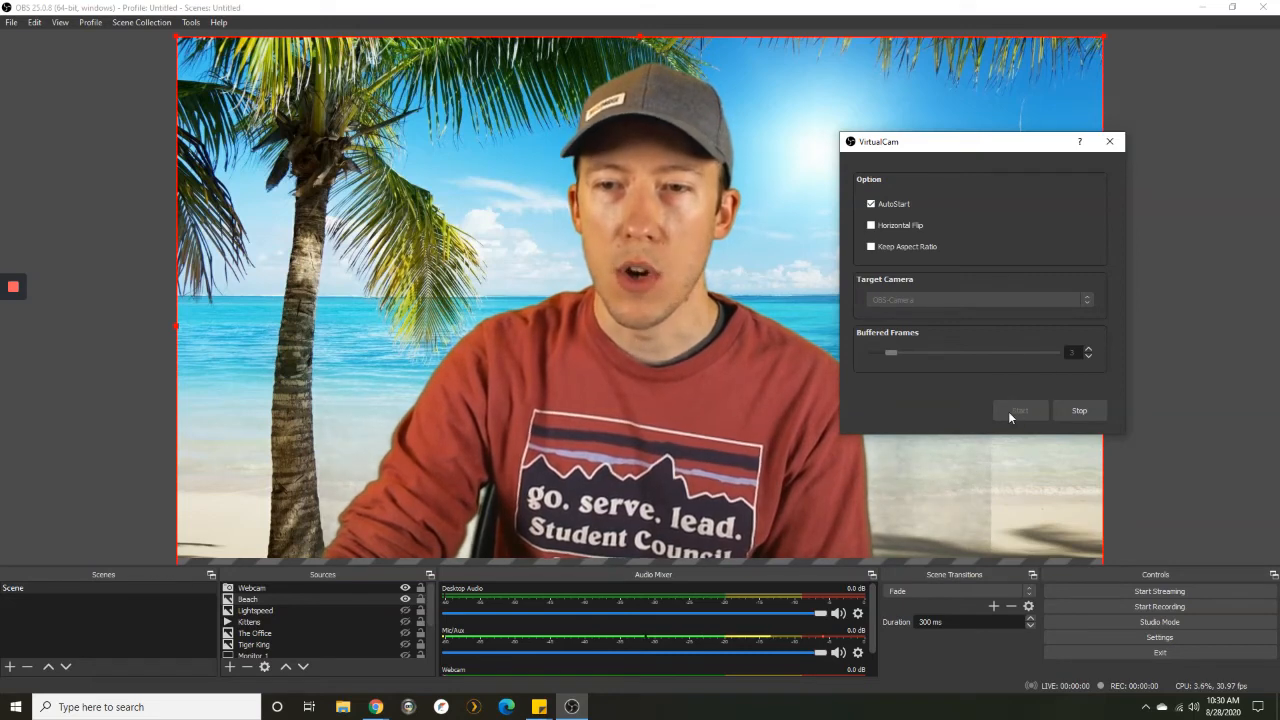
{"action": "left_click", "coordinate": [1110, 143]}
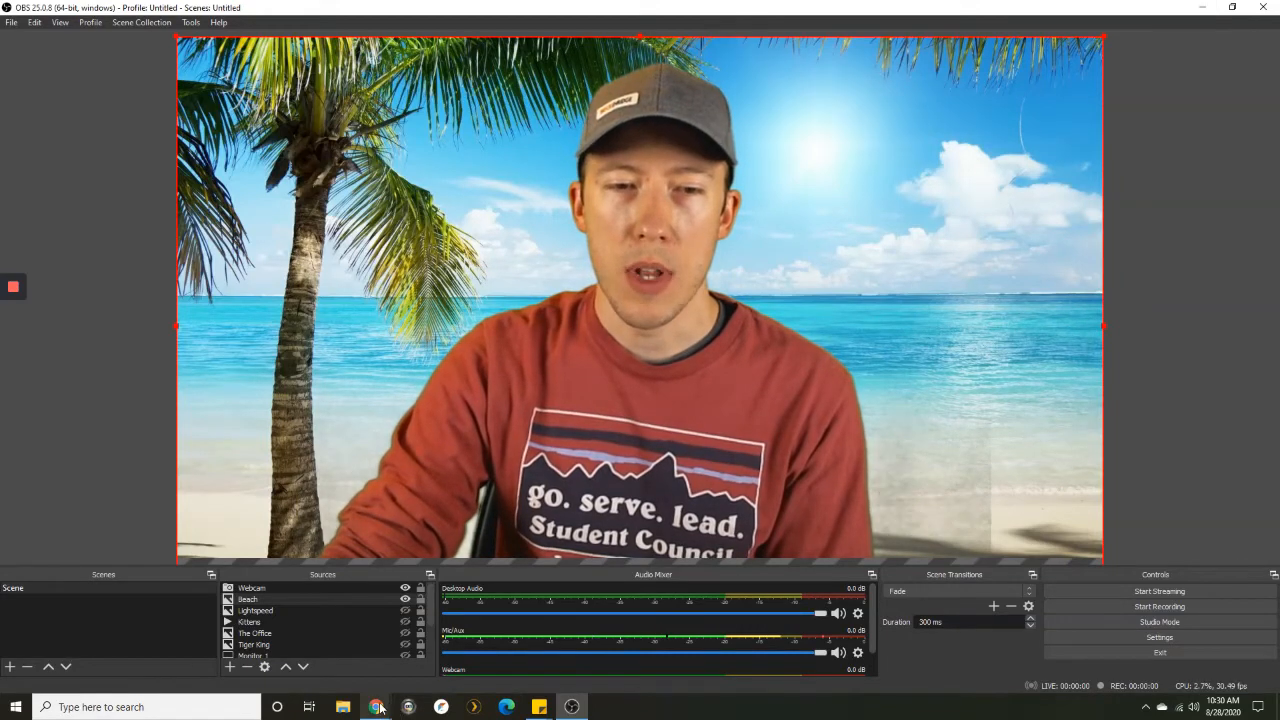
Switch to Chrome and open meet.google.com in a new tab
{"action": "mouse_move", "coordinate": [380, 708]}
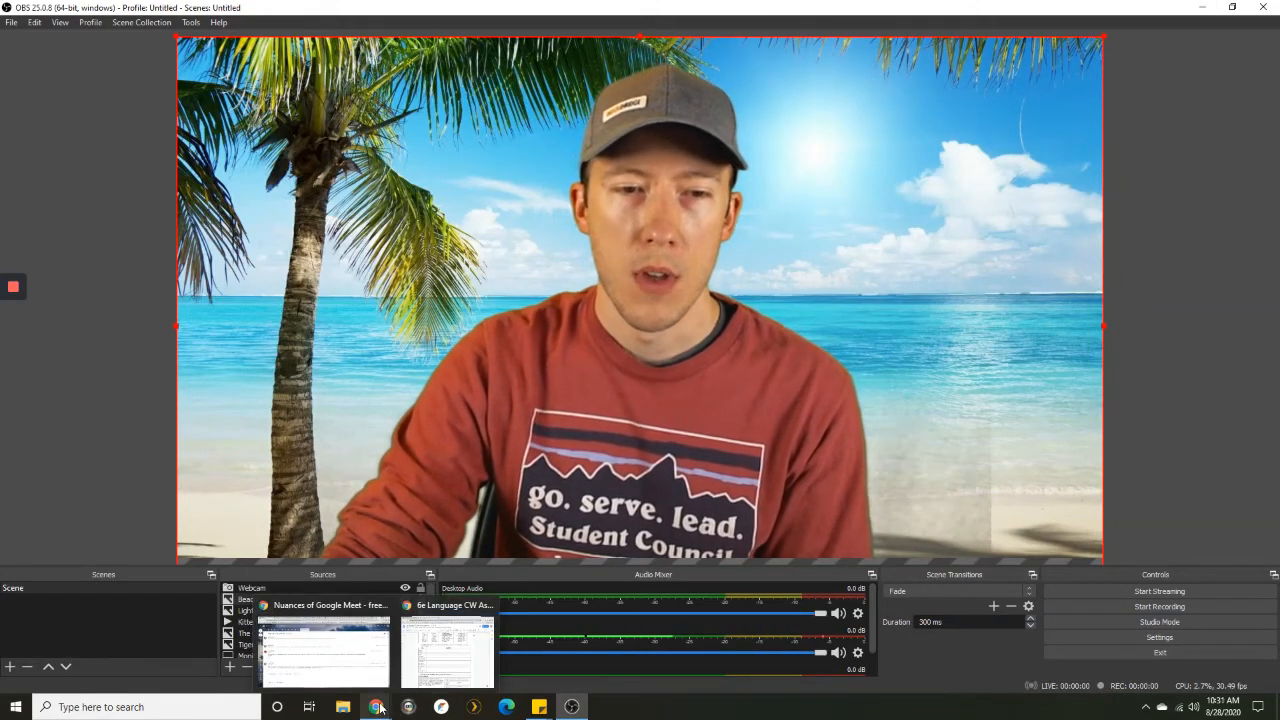
{"action": "mouse_move", "coordinate": [379, 661]}
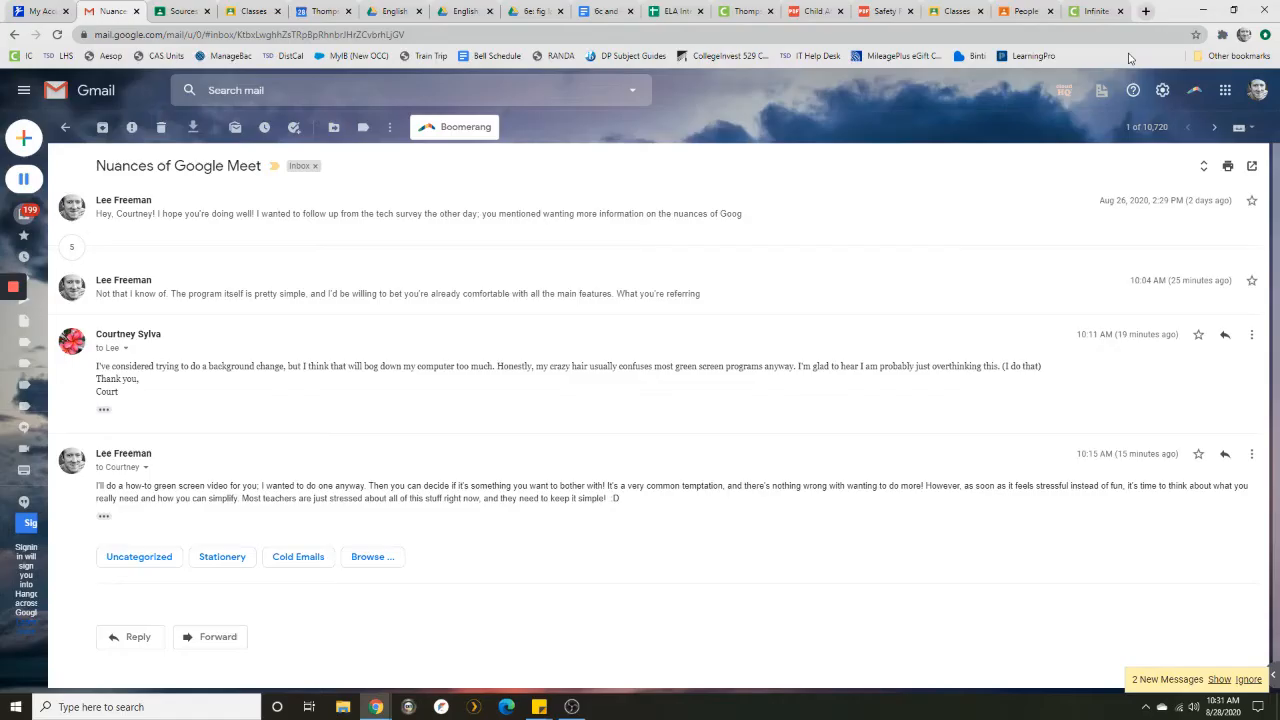
{"action": "left_click", "coordinate": [1145, 11]}
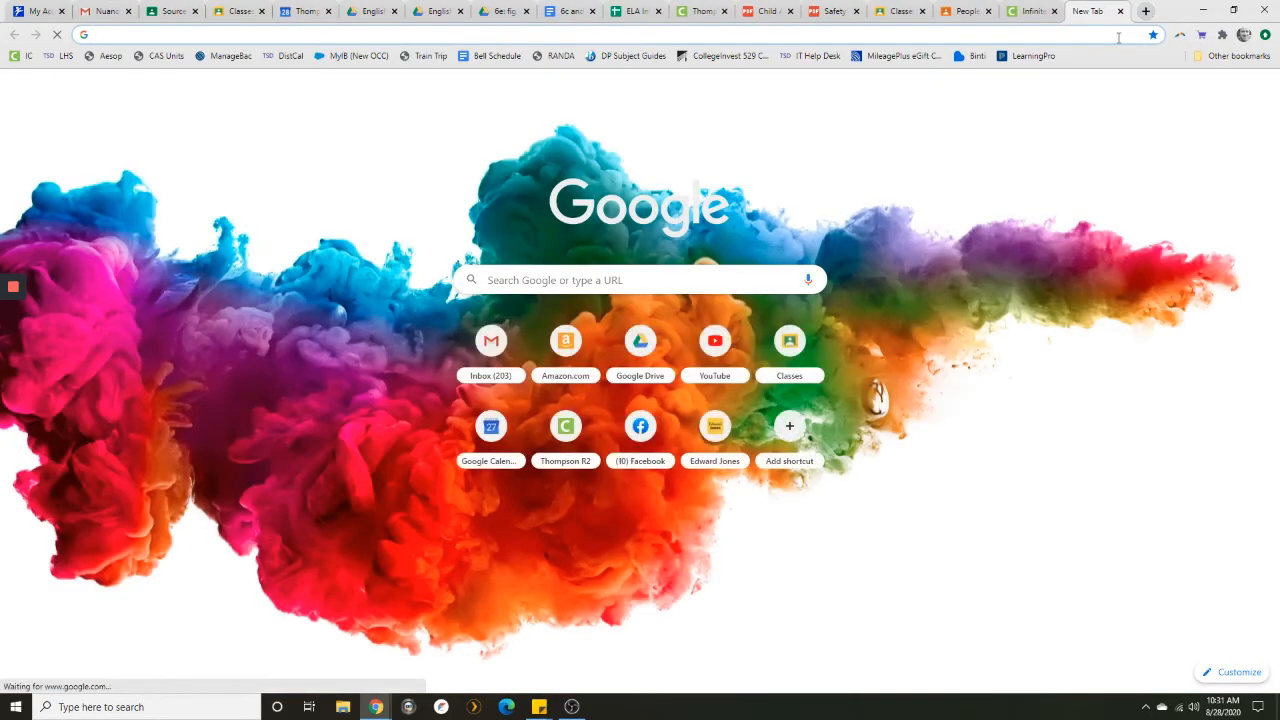
{"action": "type", "text": "me"}
{"action": "key", "text": "Return"}
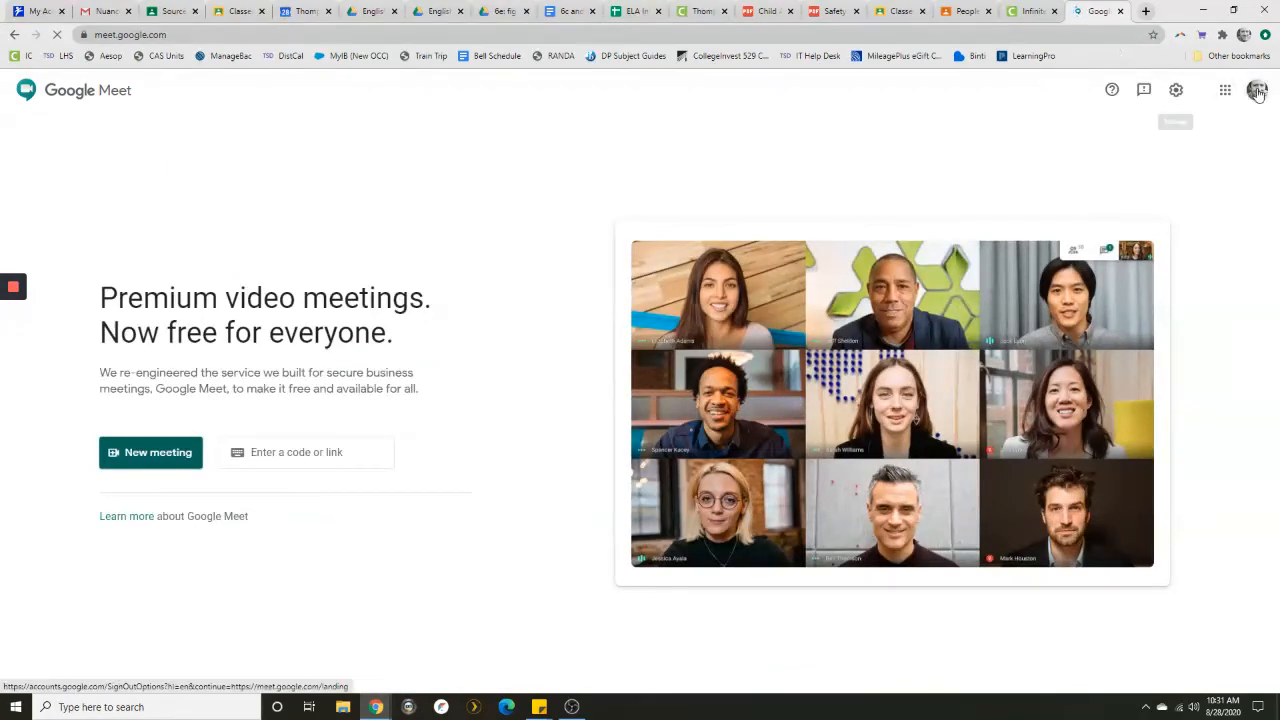
Switch Google Meet to the school account and close the original Meet tab
{"action": "left_click", "coordinate": [1257, 91]}
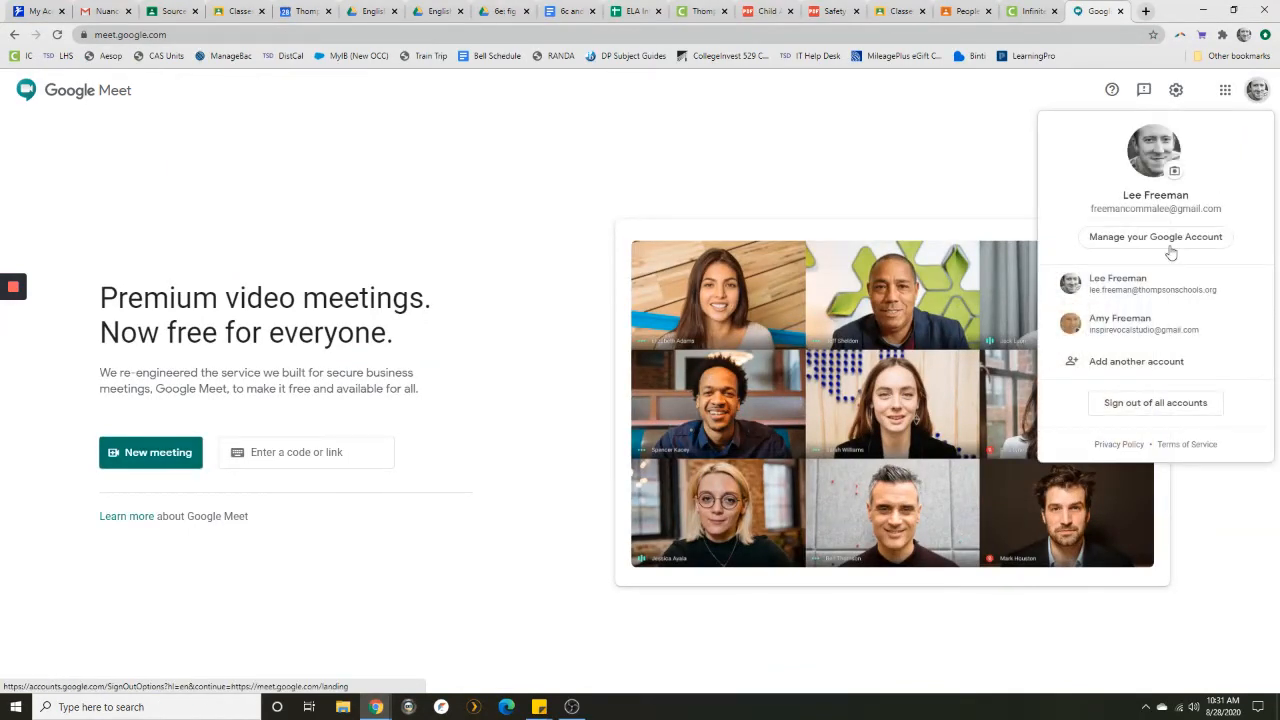
{"action": "left_click", "coordinate": [1149, 285]}
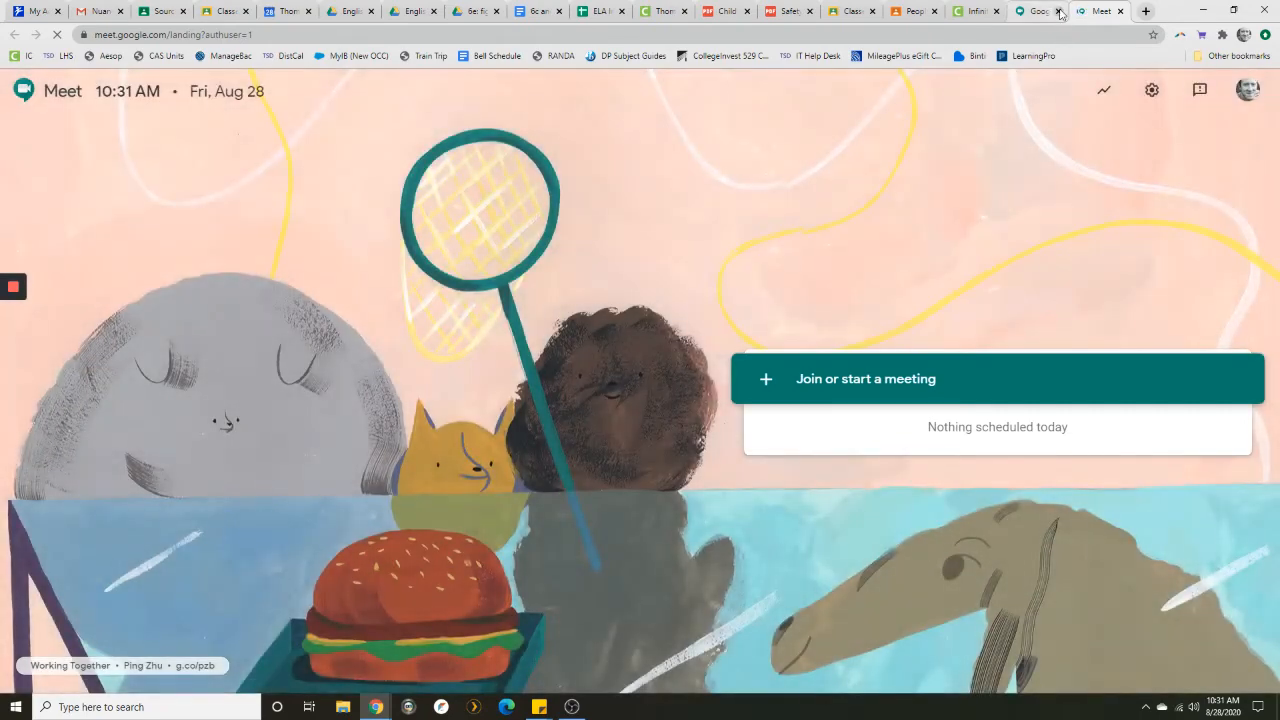
{"action": "left_click", "coordinate": [1059, 11]}
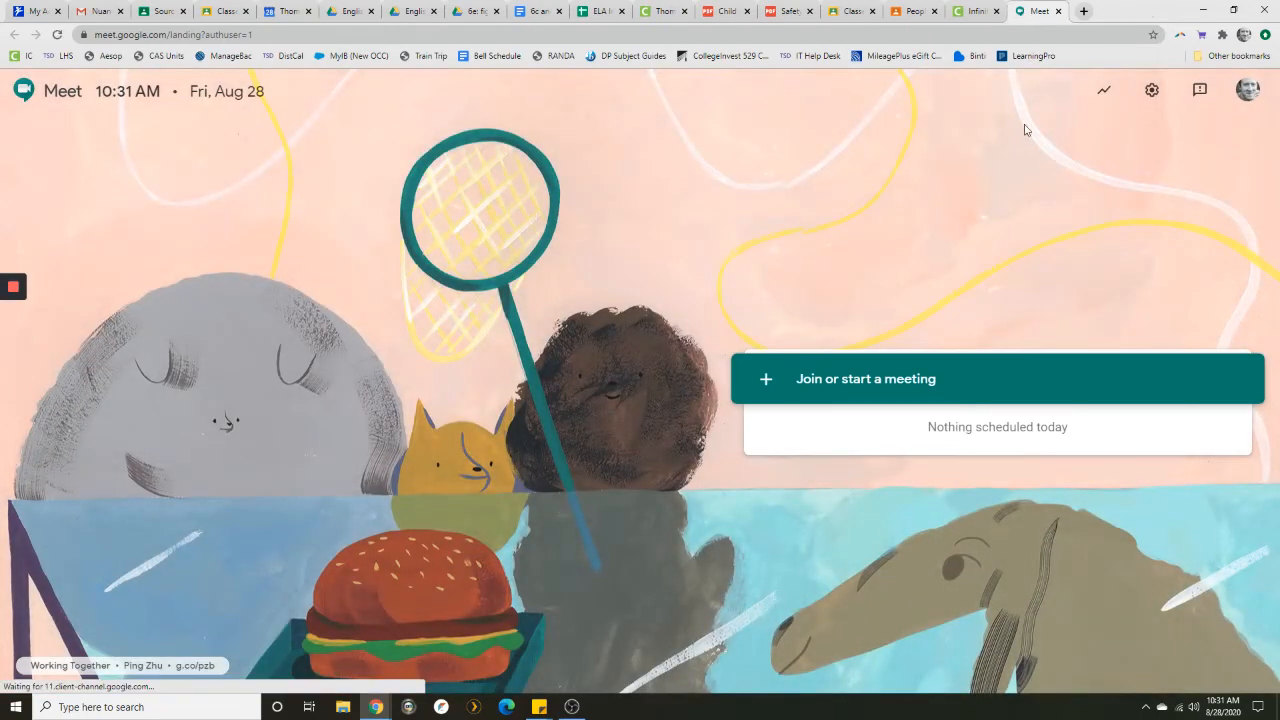
Start a new Google Meet meeting with the nickname lhswellness and continue to its camera preview
{"action": "left_click", "coordinate": [925, 382]}
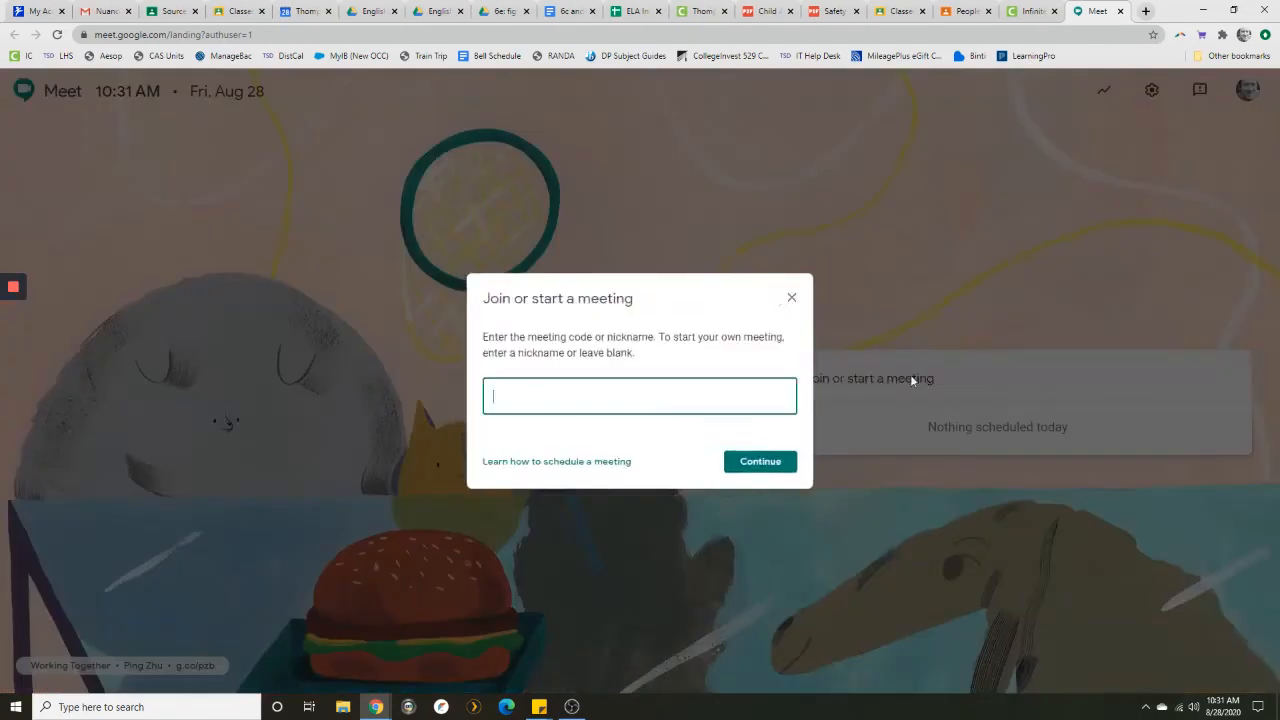
{"action": "left_click", "coordinate": [758, 462]}
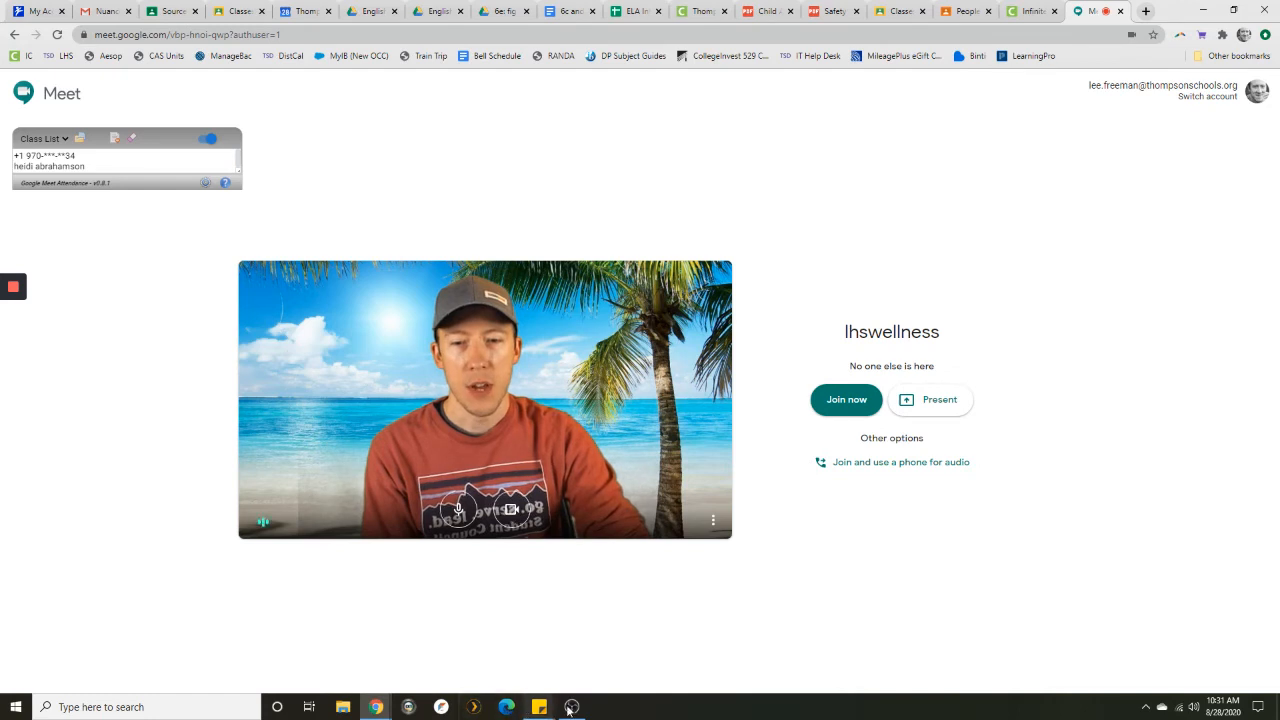
Try the B525 HD Webcam as the camera in Google Meet's video settings, and switch it back to OBS-Camera
{"action": "mouse_move", "coordinate": [572, 707]}
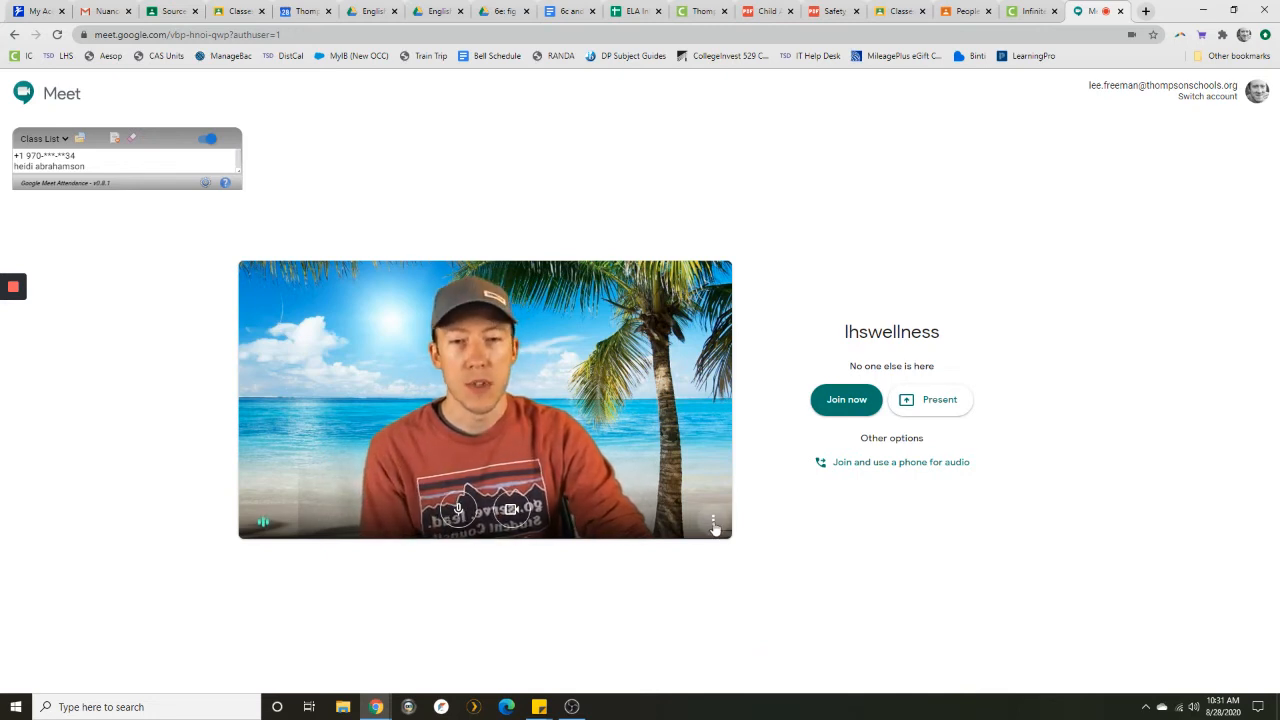
{"action": "left_click", "coordinate": [713, 522]}
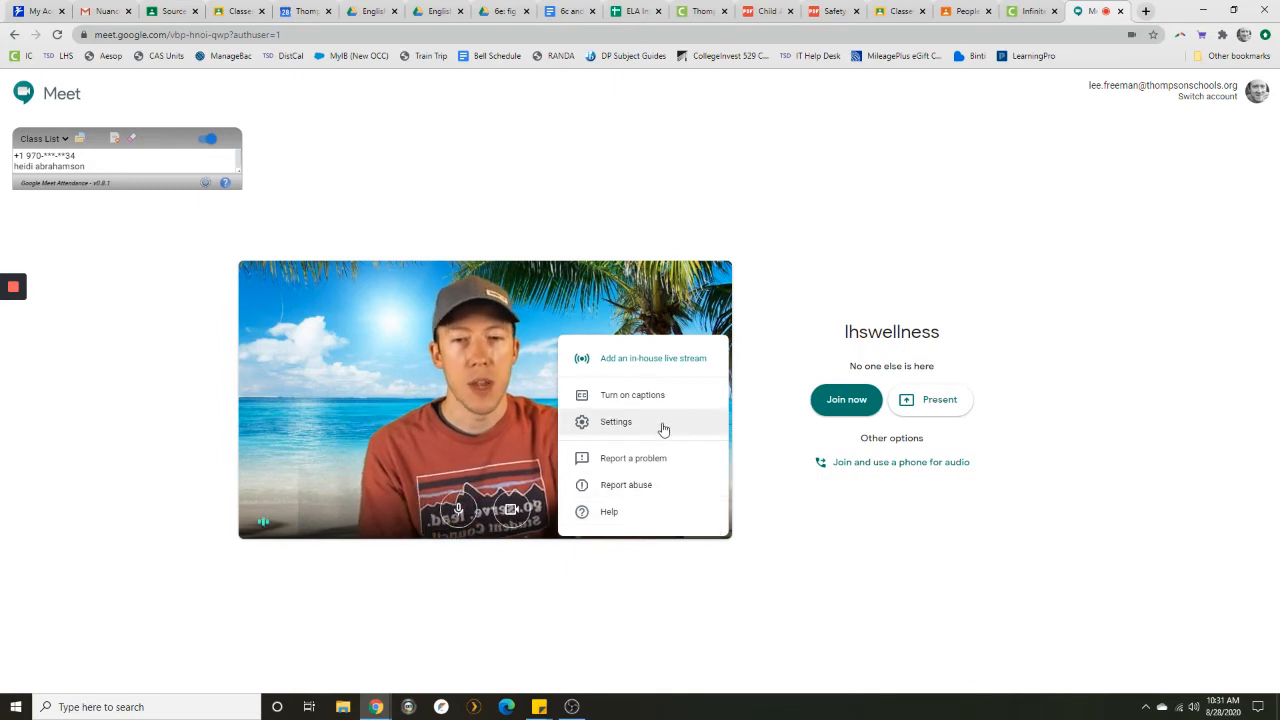
{"action": "left_click", "coordinate": [664, 425]}
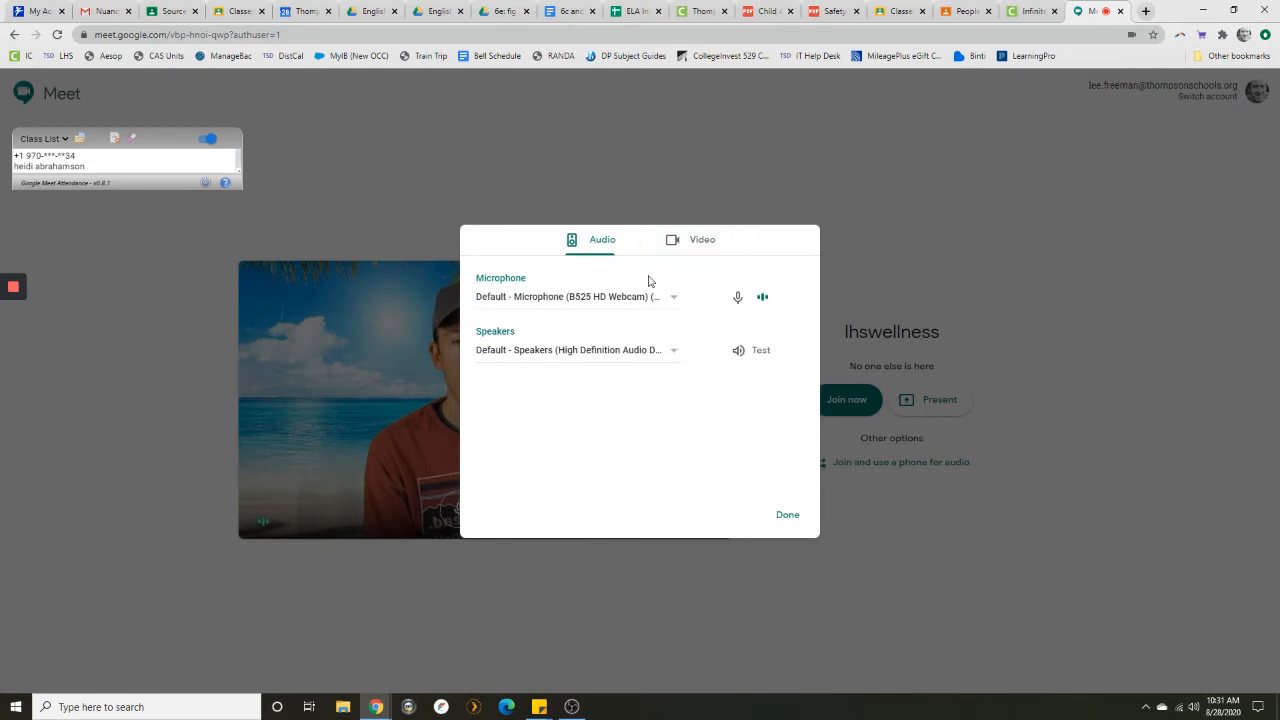
{"action": "left_click", "coordinate": [692, 245]}
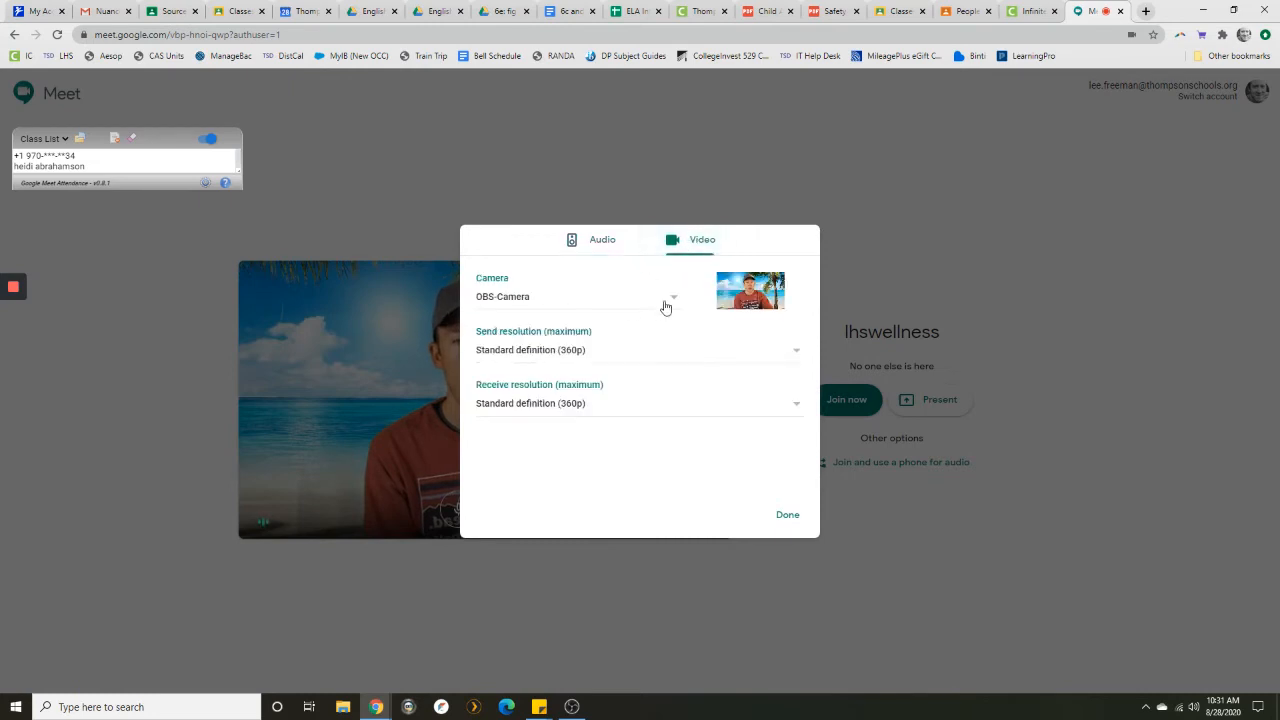
{"action": "left_click", "coordinate": [547, 303]}
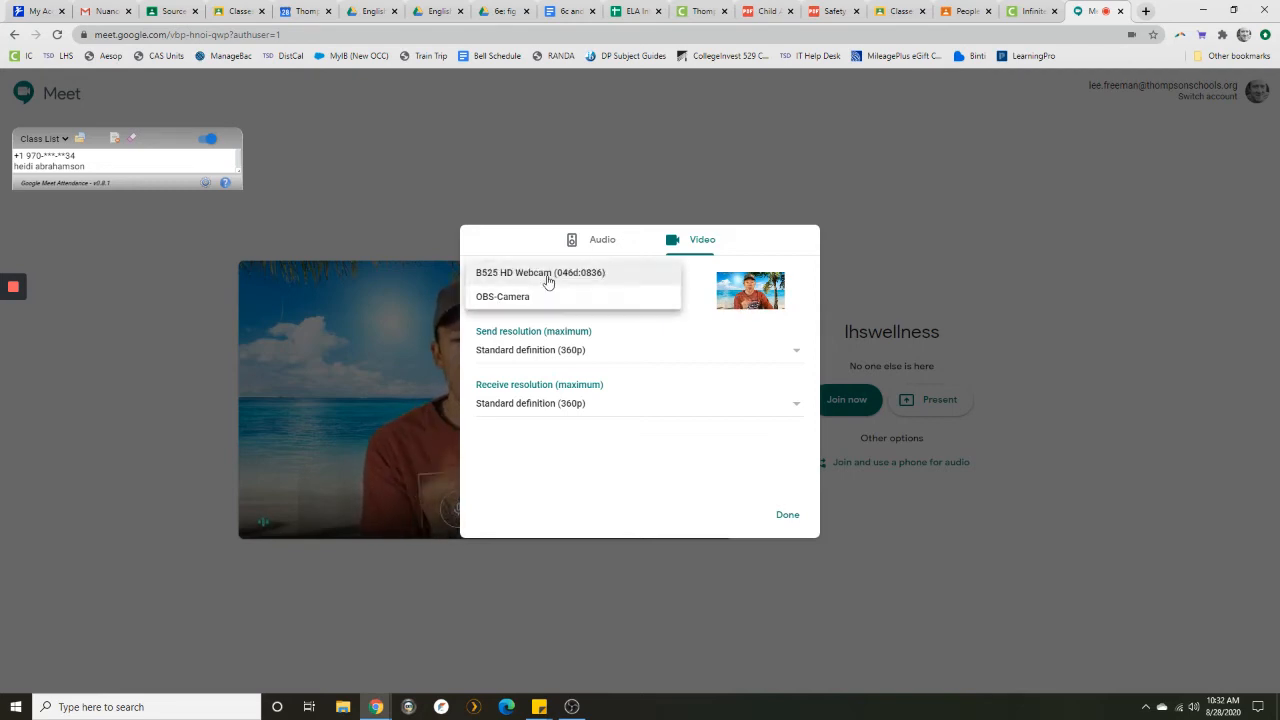
{"action": "left_click", "coordinate": [547, 281]}
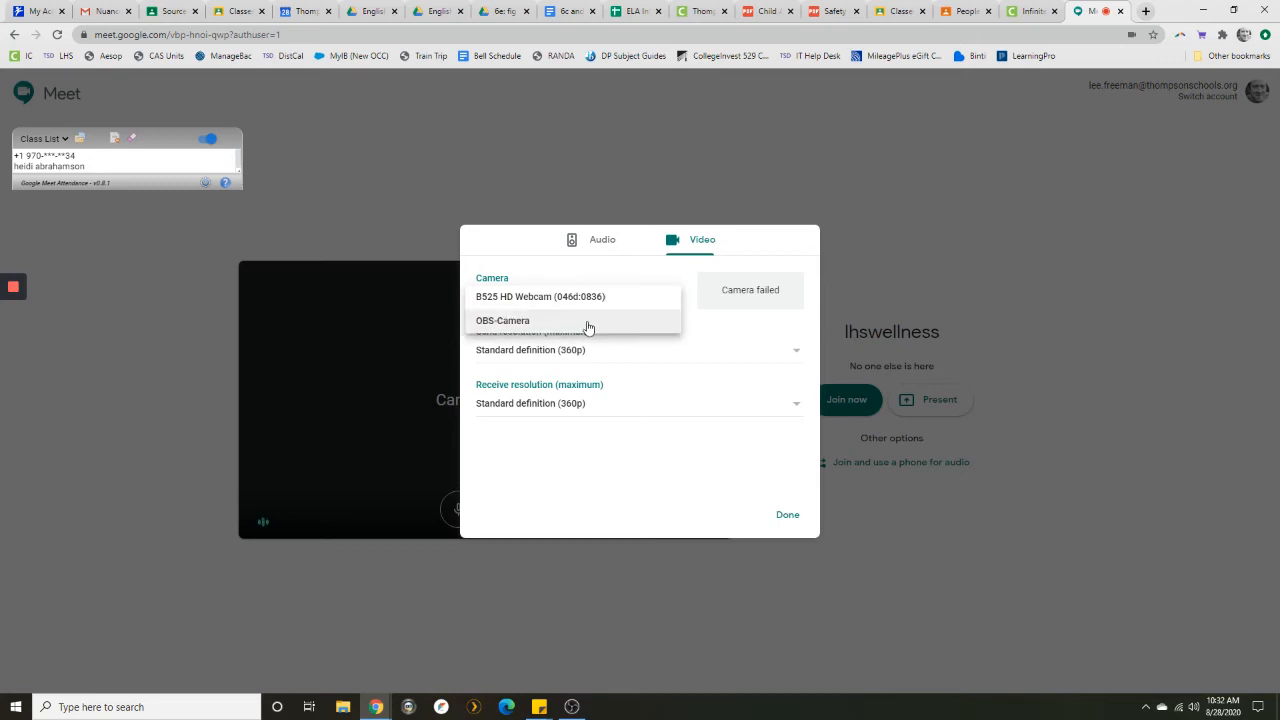
{"action": "left_click", "coordinate": [588, 327]}
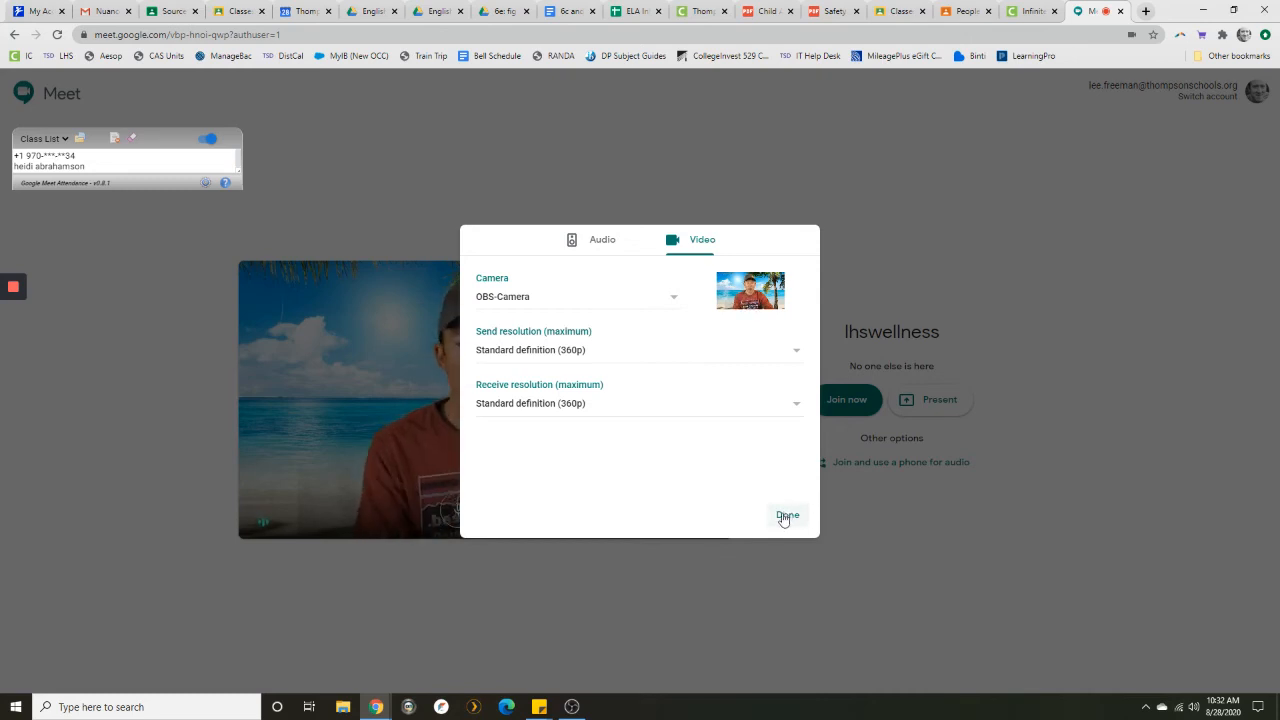
{"action": "left_click", "coordinate": [786, 516]}
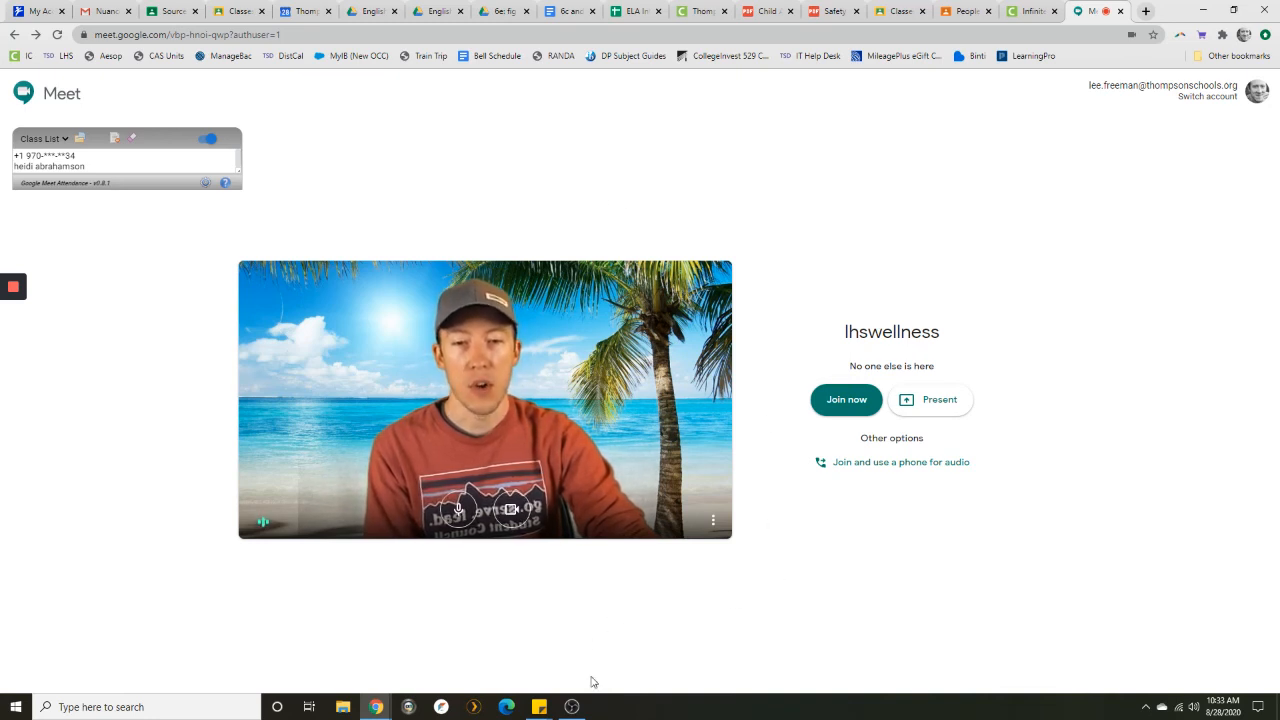
Switch back to OBS Studio to show the scene with the beach background
{"action": "mouse_move", "coordinate": [581, 706]}
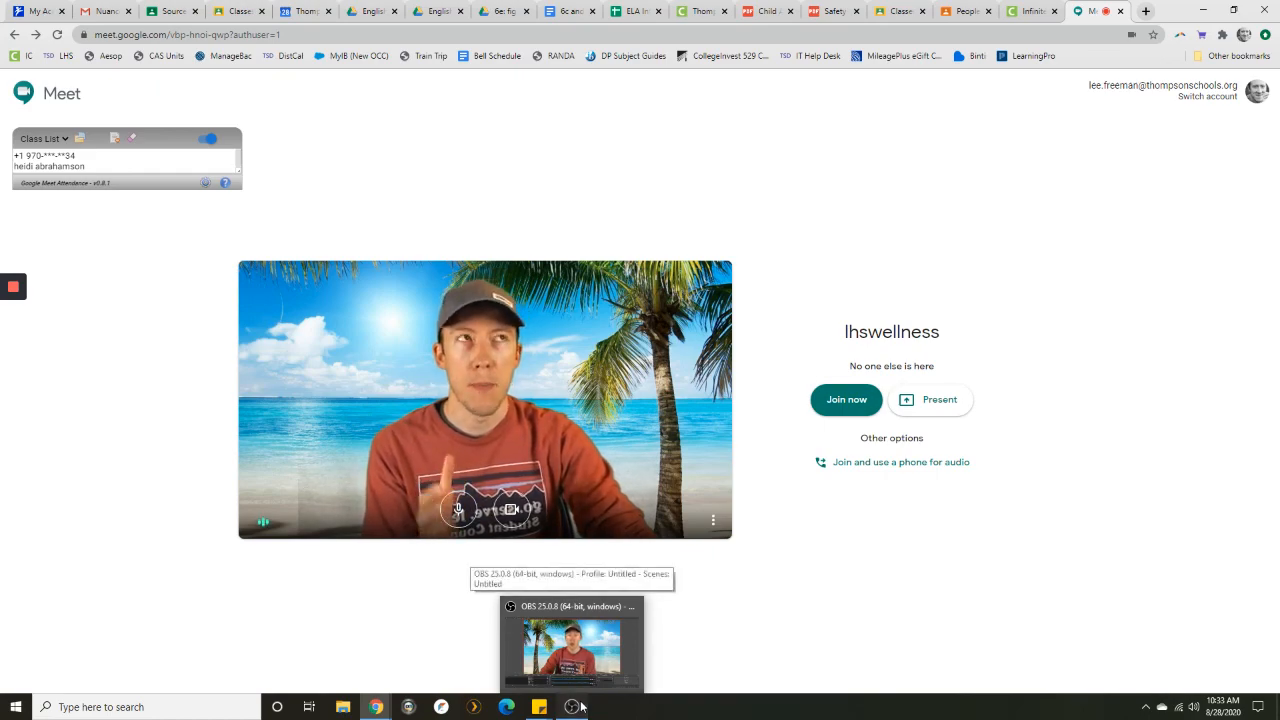
{"action": "left_click", "coordinate": [581, 706]}
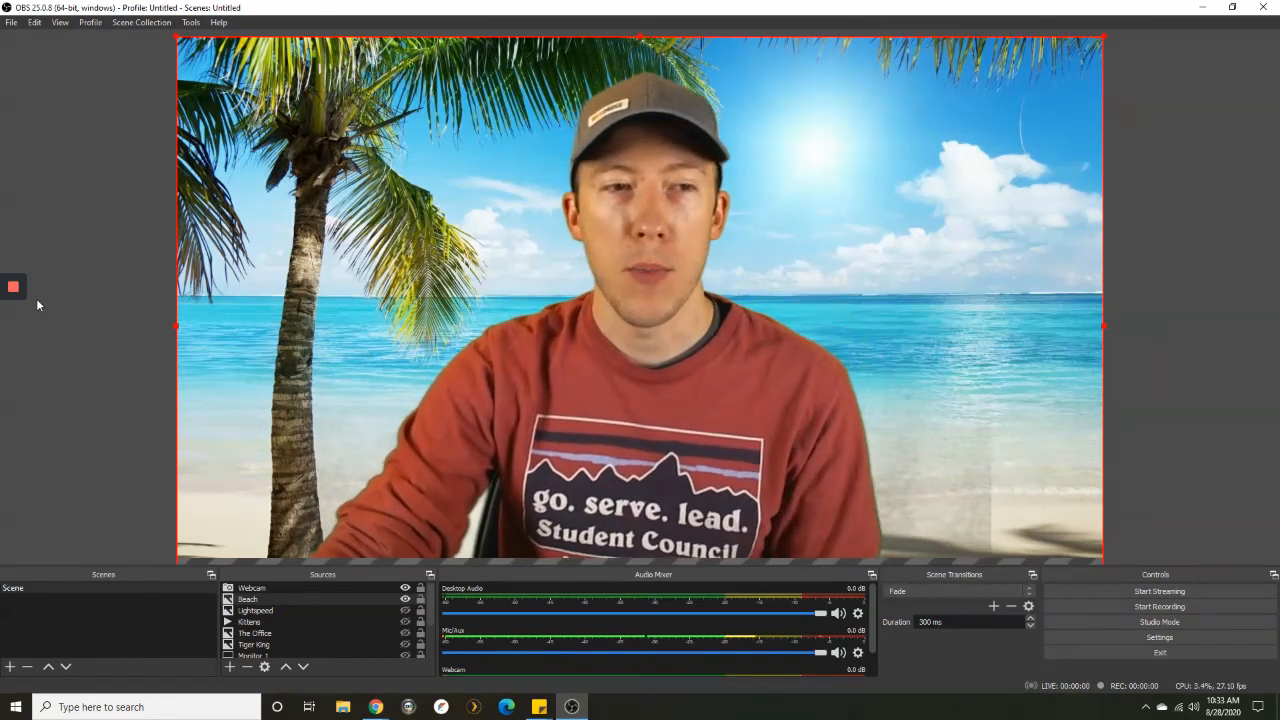
{"action": "mouse_move", "coordinate": [14, 289]}
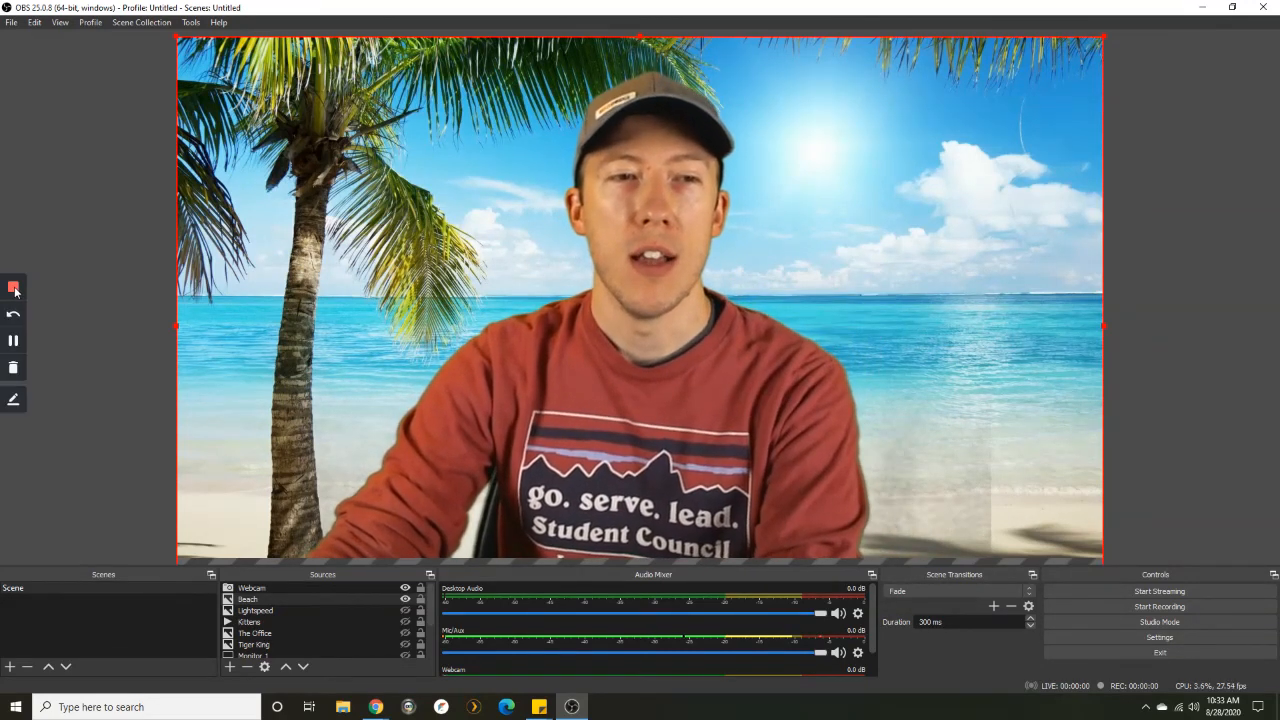